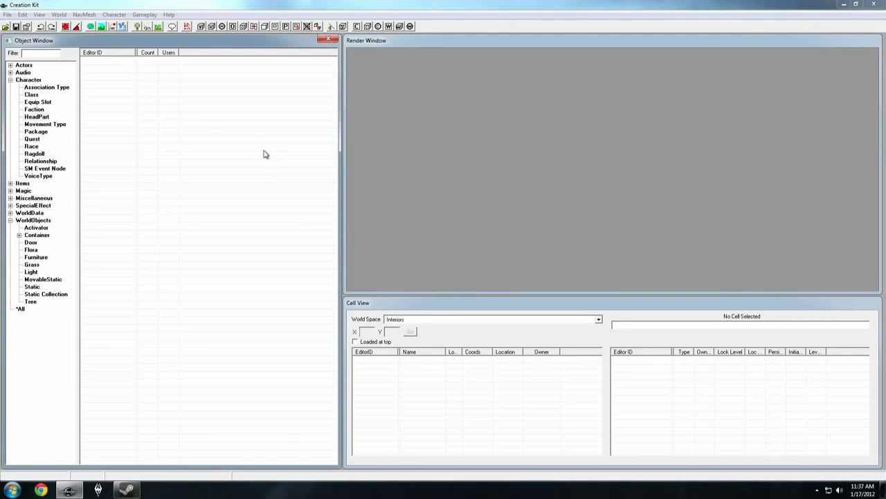
Try CoolMod.esp as the active plugin, deselect it, and load only the Skyrim.esm master file
left_click(7, 14)
left_click(21, 25)
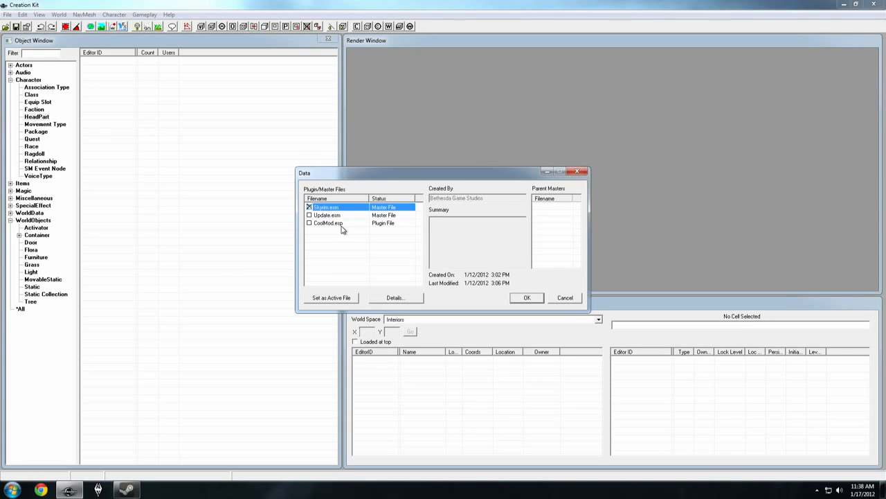
left_click(343, 227)
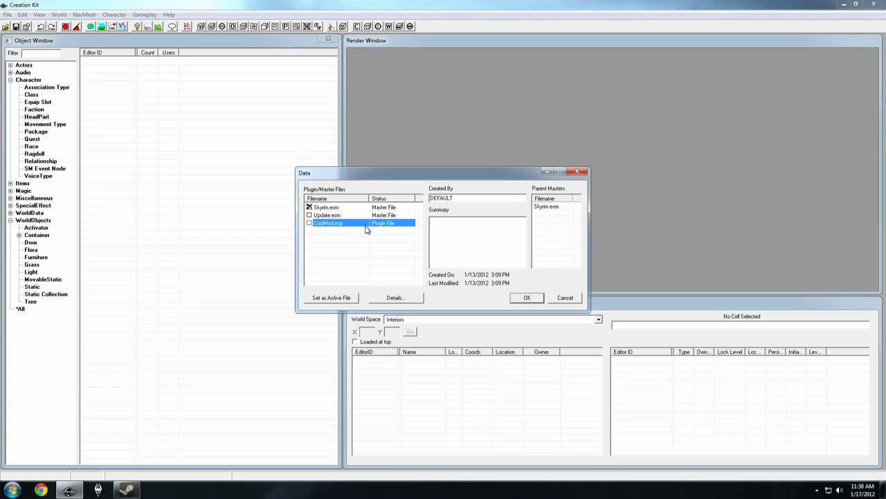
left_click(333, 302)
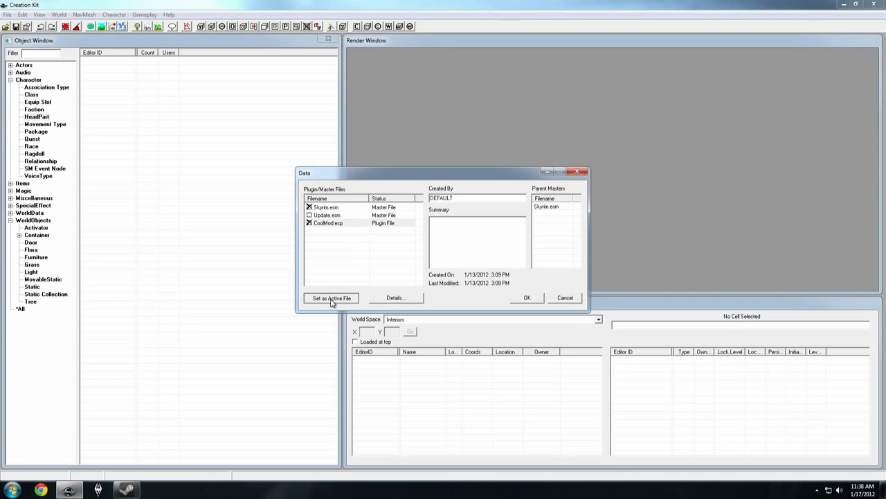
left_click(340, 226)
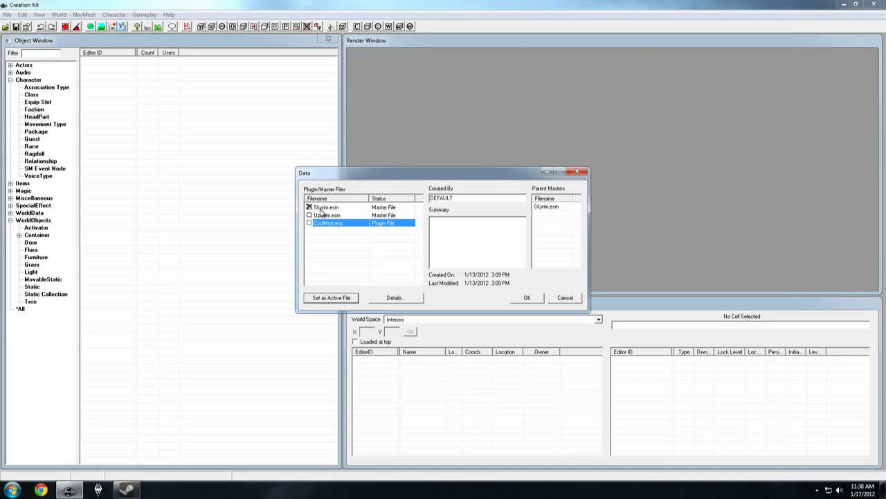
left_click(516, 299)
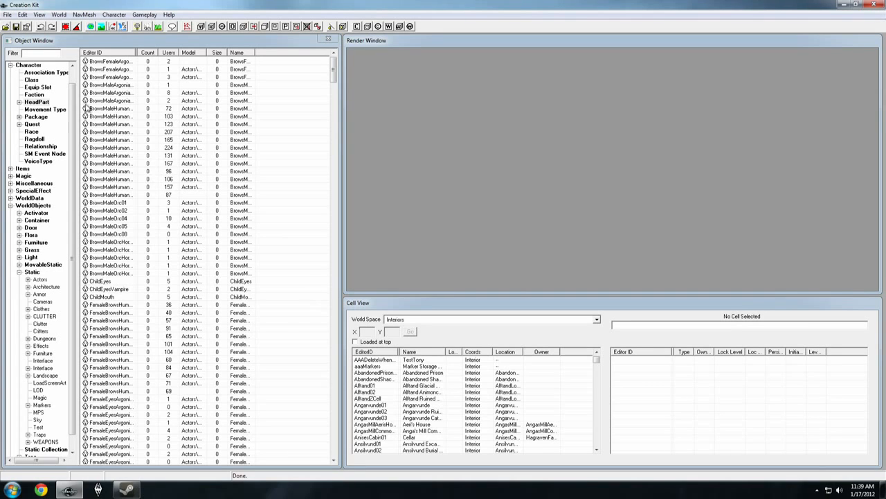
Look through the Actors and Character categories of the object tree and leave both collapsed
left_click_drag(72, 106, 74, 83)
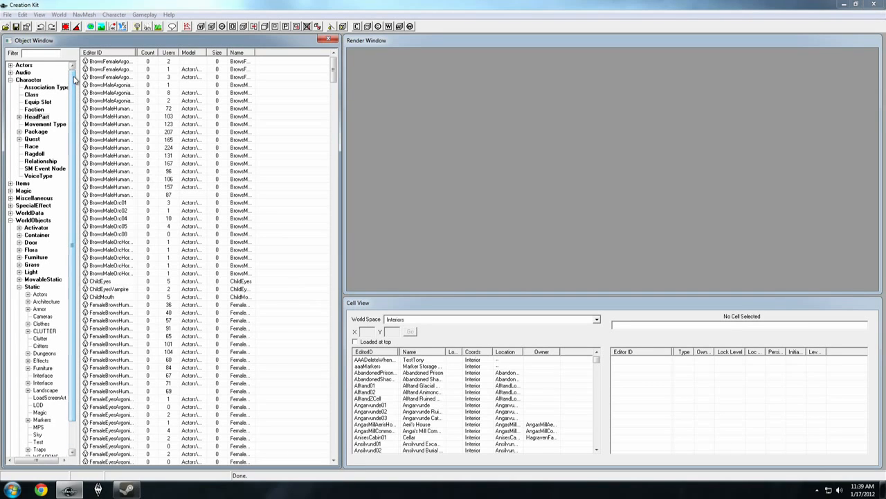
left_click(10, 80)
left_click(10, 66)
left_click(10, 65)
left_click(10, 79)
left_click(10, 79)
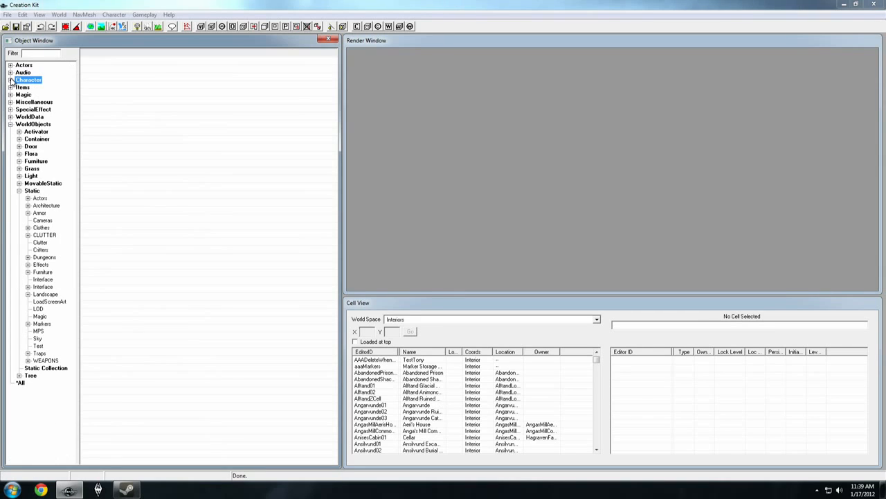
left_click(9, 80)
left_click(10, 80)
Filter the objects by "KETTLE" across all categories and select the Kettle01 entry
left_click(36, 53)
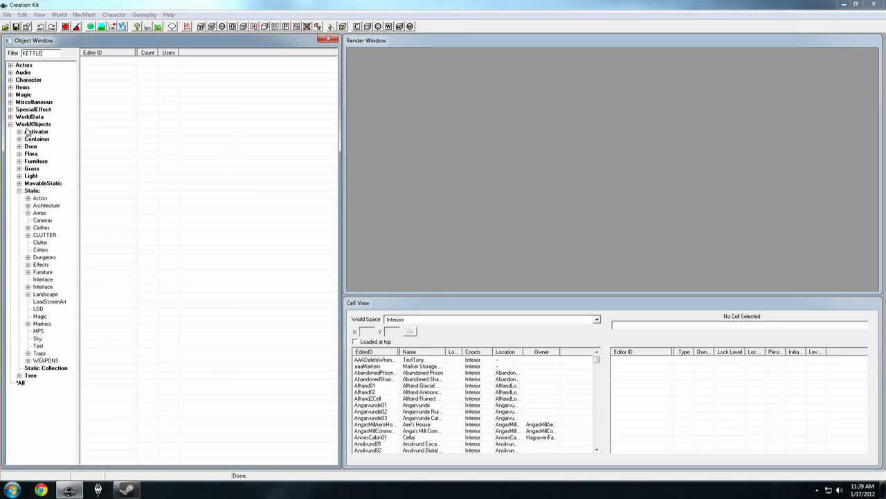
left_click(21, 382)
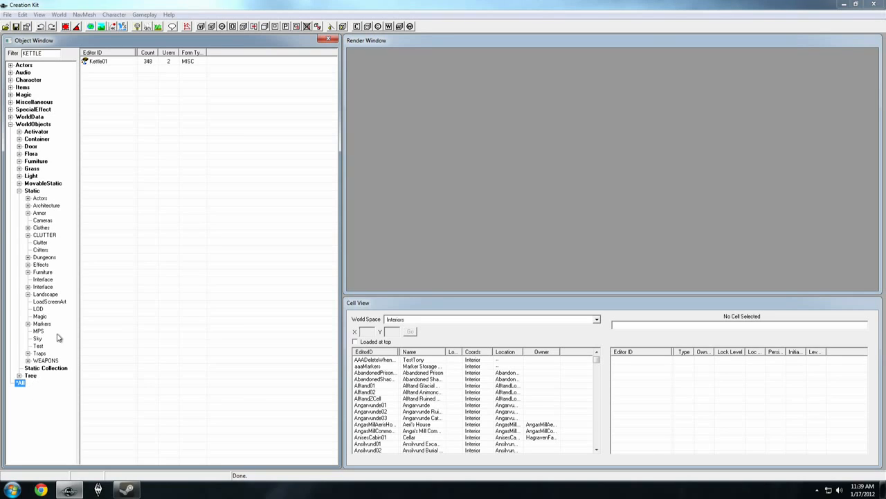
left_click(103, 62)
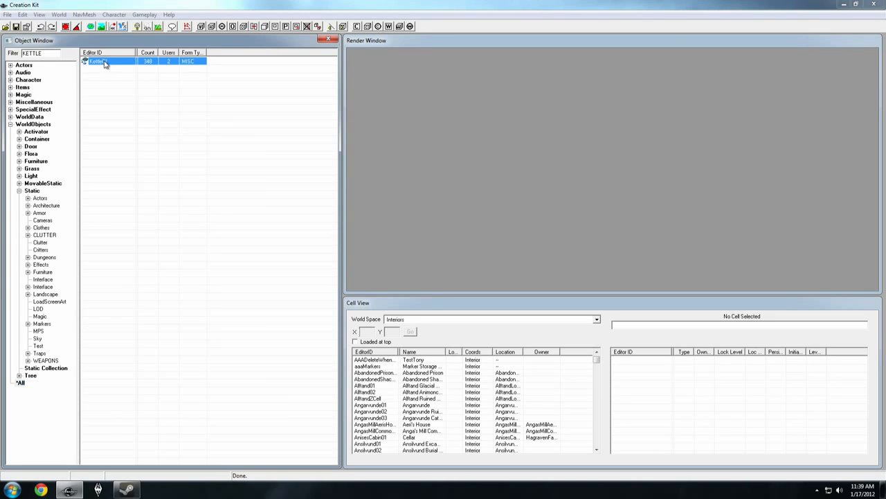
Filter the full object list by "troll" and return the filter to "kettle"
double_click(32, 53)
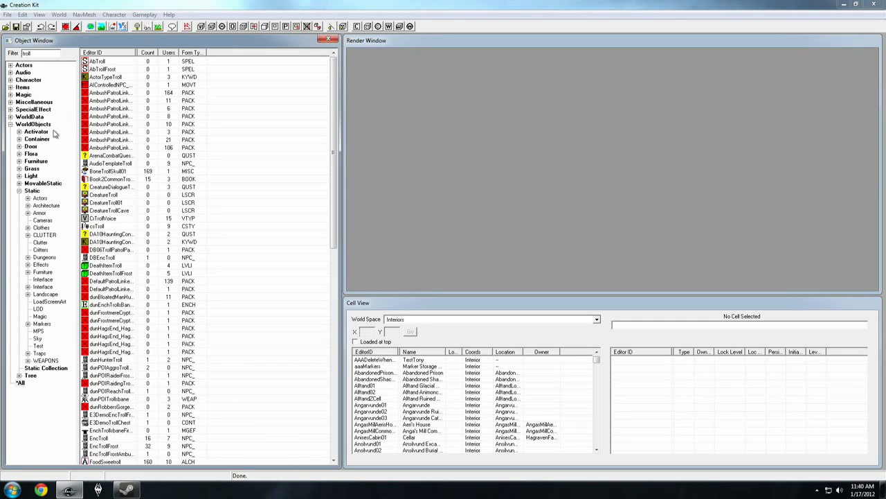
left_click_drag(38, 53, 2, 52)
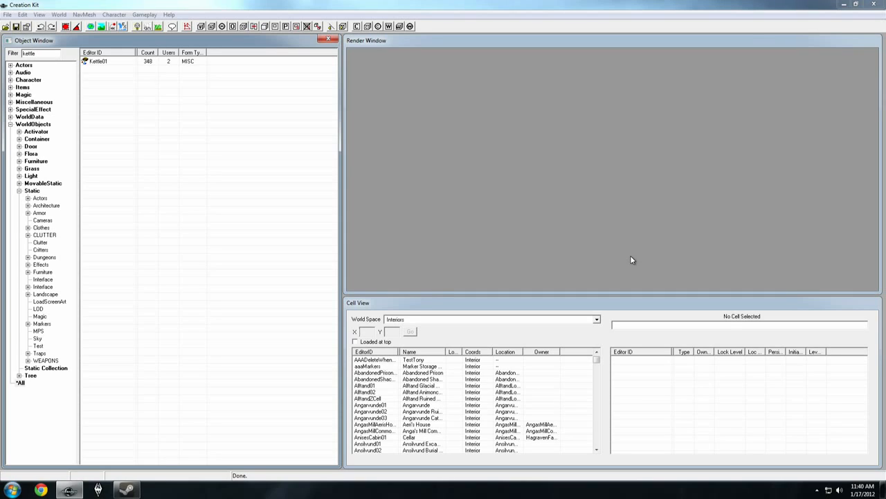
Find UnownedCell among the Interiors cells and load it into the render view
left_click(617, 309)
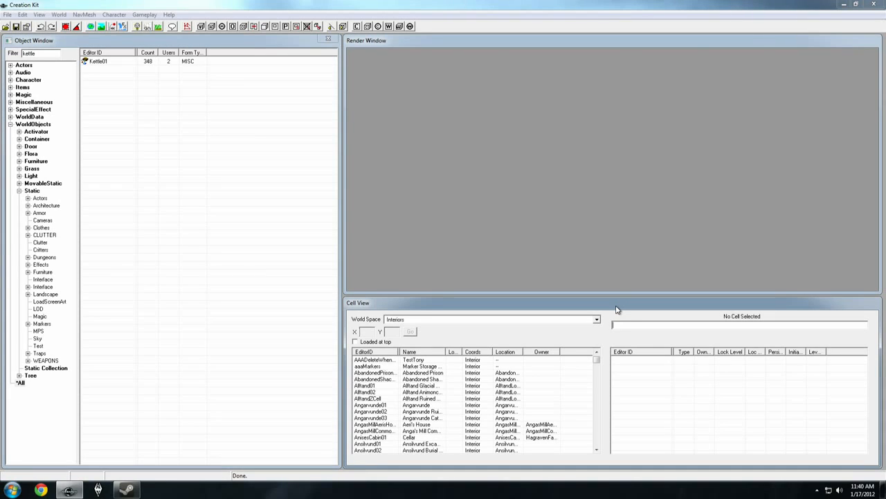
left_click(532, 319)
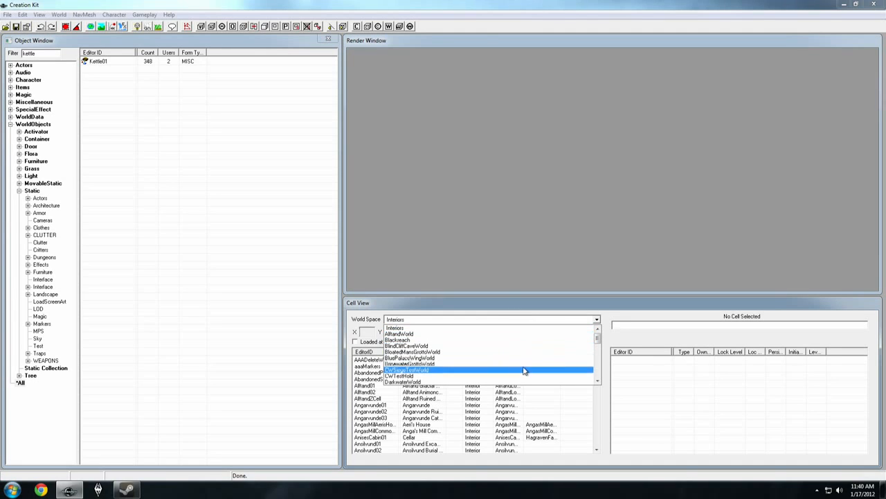
left_click(508, 328)
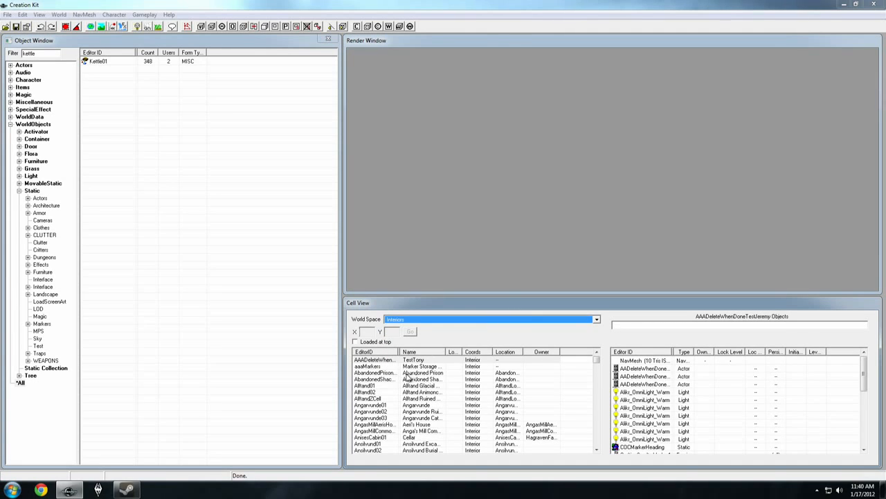
left_click(391, 373)
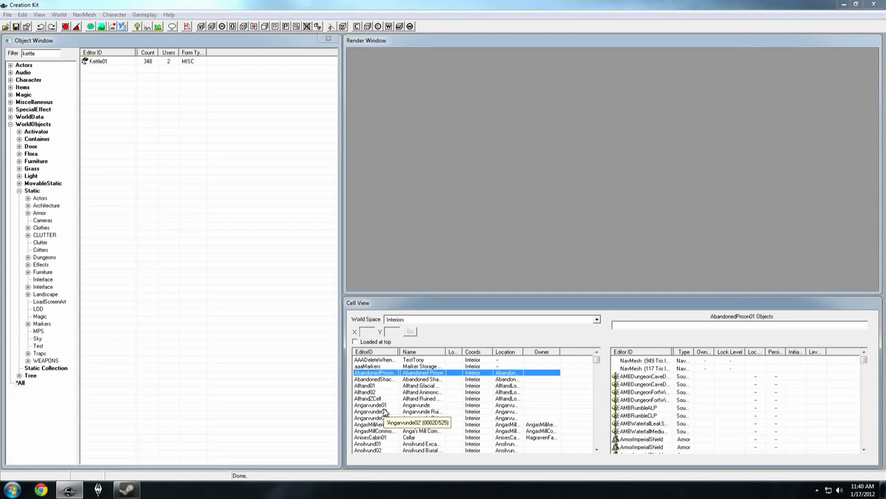
key("u")
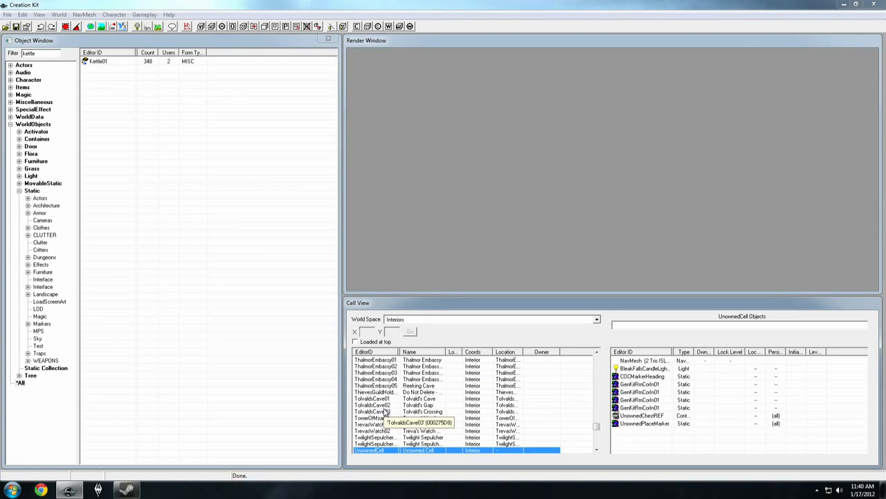
double_click(392, 450)
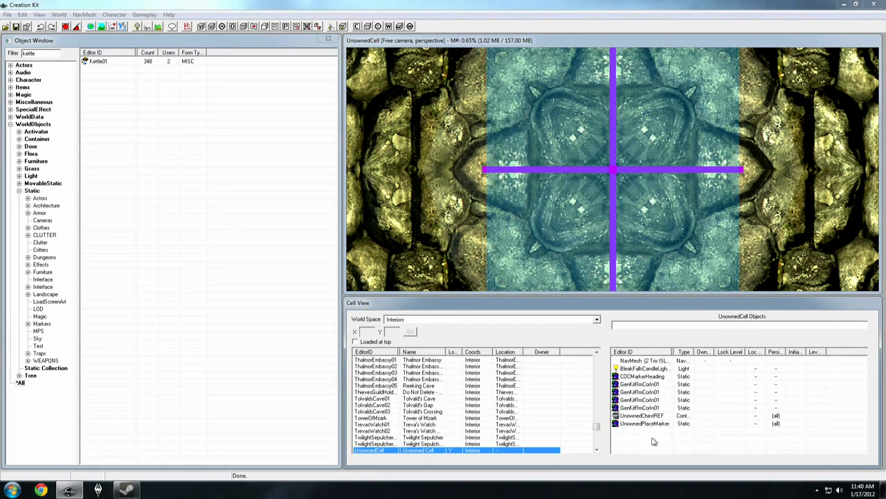
Filter the object references of UnownedCell by "gen" and clear the filter again
left_click(639, 327)
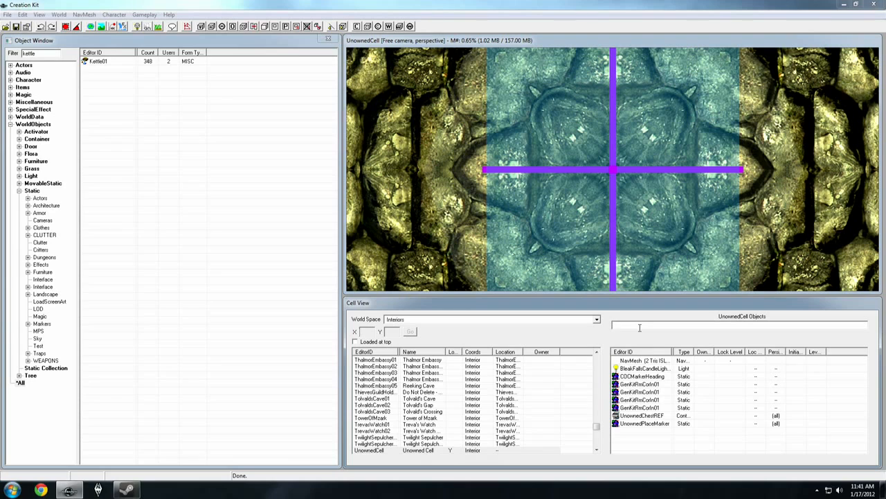
type("gen")
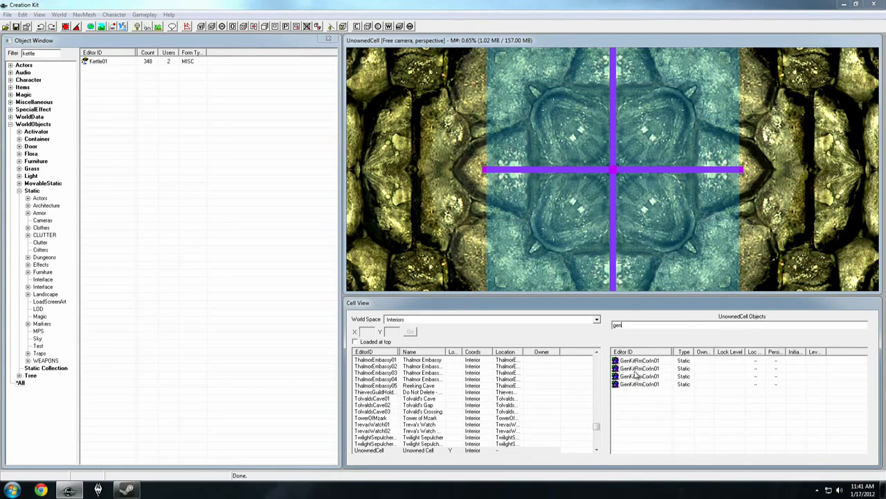
left_click_drag(639, 324, 585, 330)
key("BackSpace")
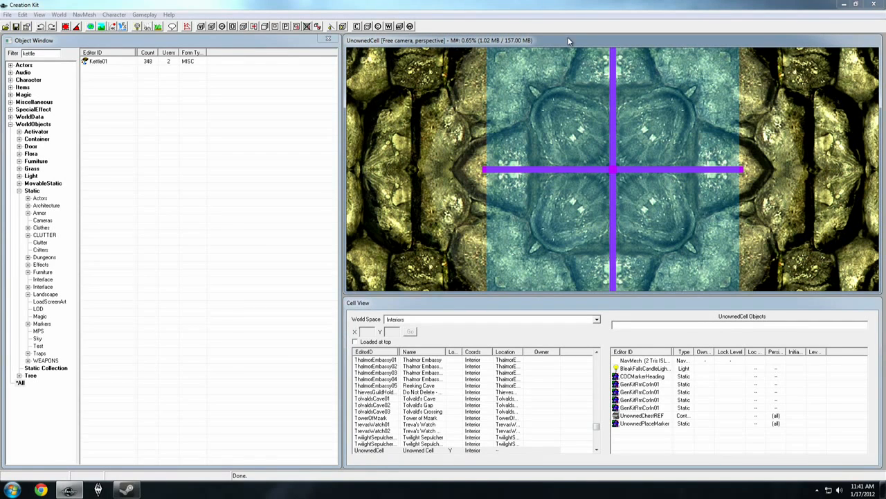
Select the candle light in the loaded cell and examine the room around it from near and far
left_click(575, 144)
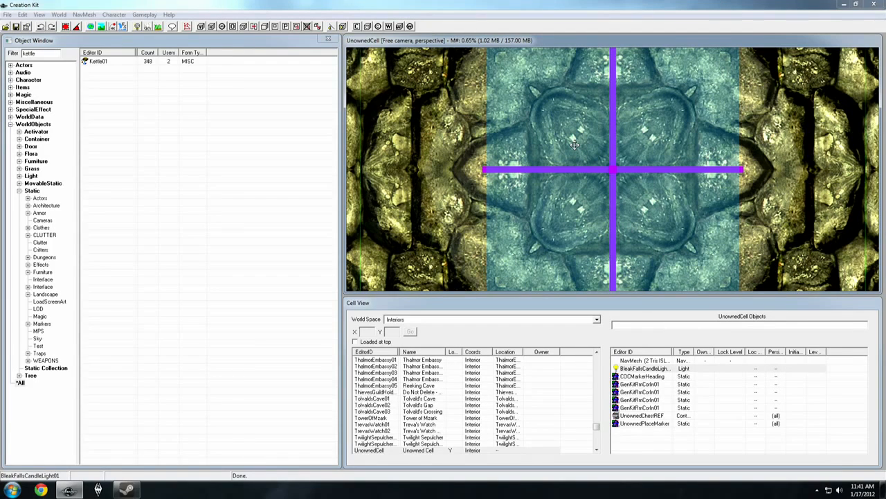
scroll(575, 144, "down", 10)
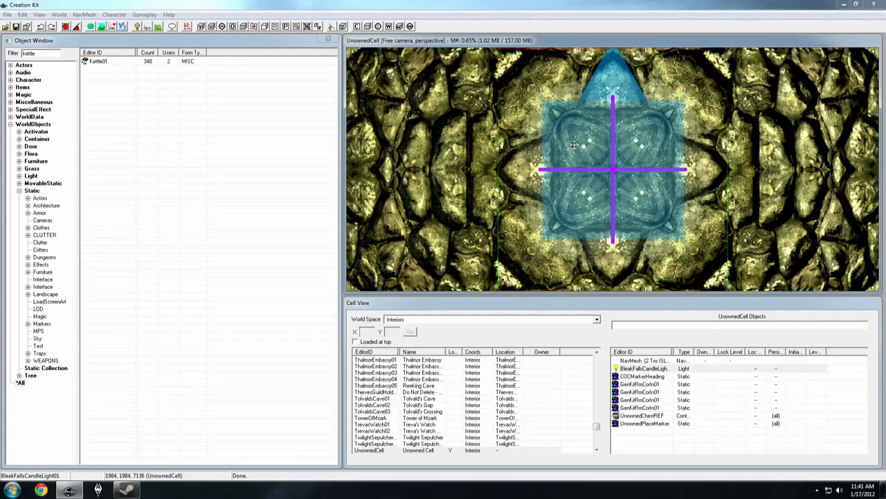
scroll(575, 144, "up", 5)
scroll(576, 144, "down", 6)
scroll(575, 144, "up", 3)
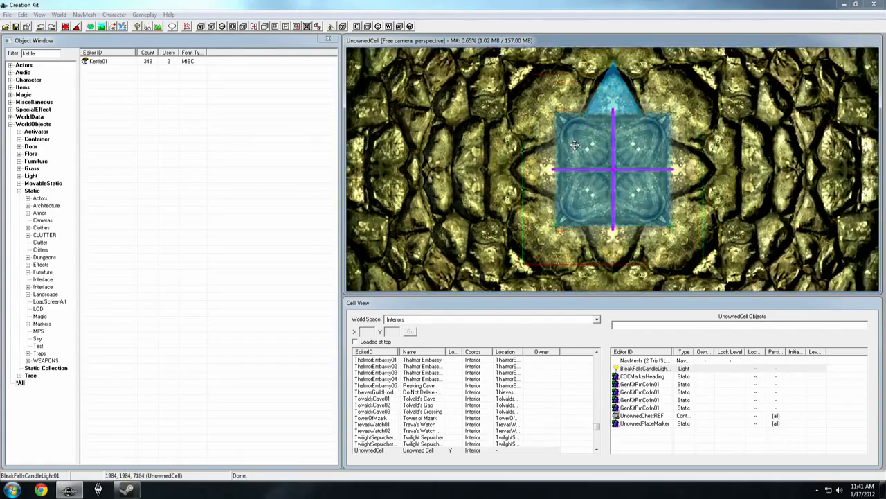
scroll(575, 144, "down", 10)
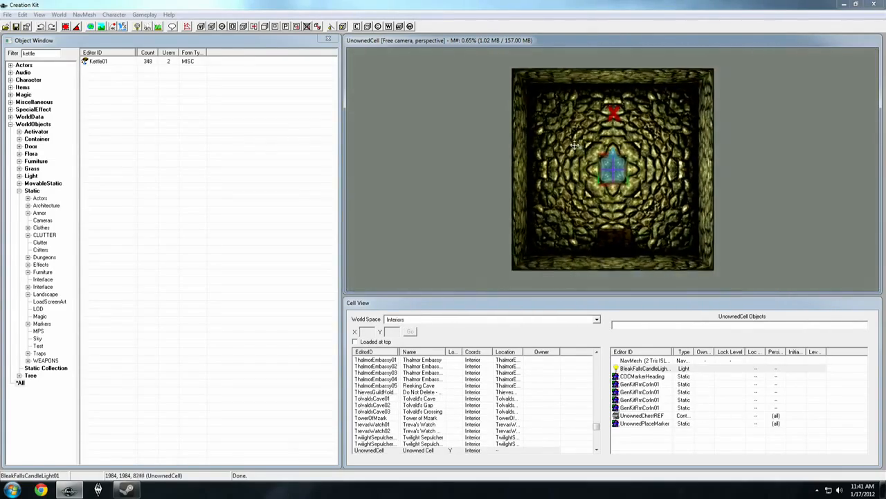
scroll(576, 144, "up", 5)
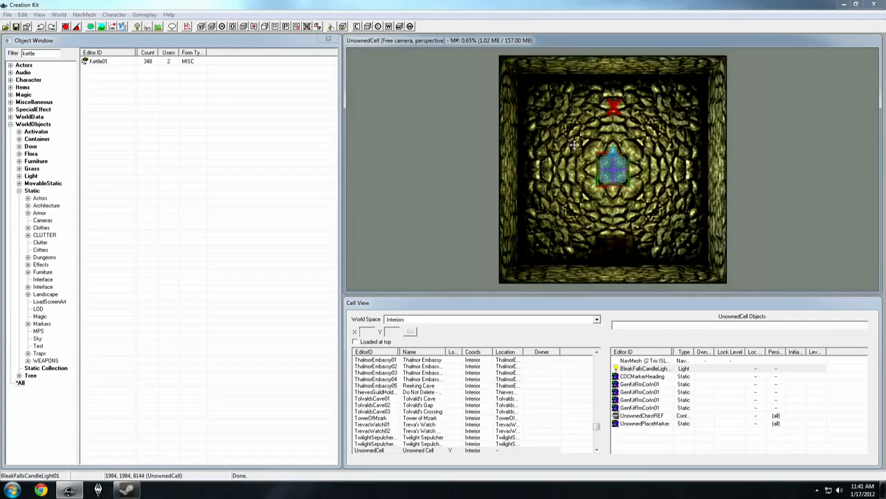
scroll(576, 144, "down", 4)
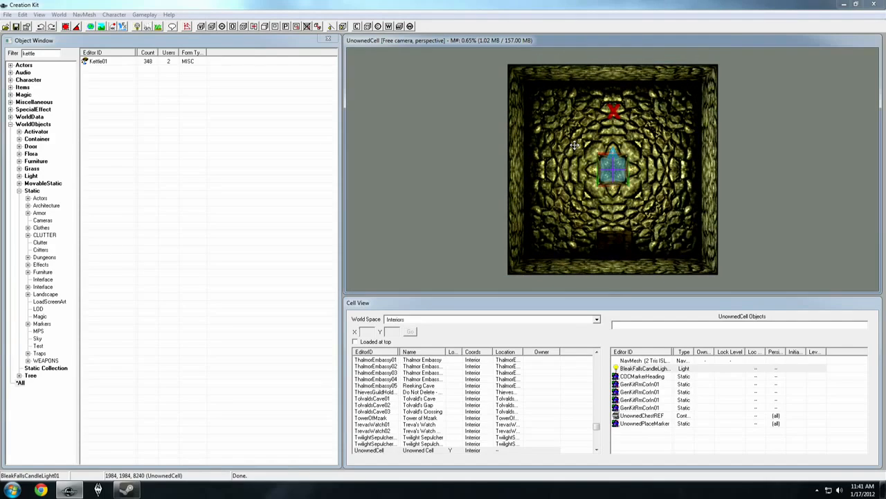
scroll(576, 144, "up", 2)
scroll(576, 144, "down", 2)
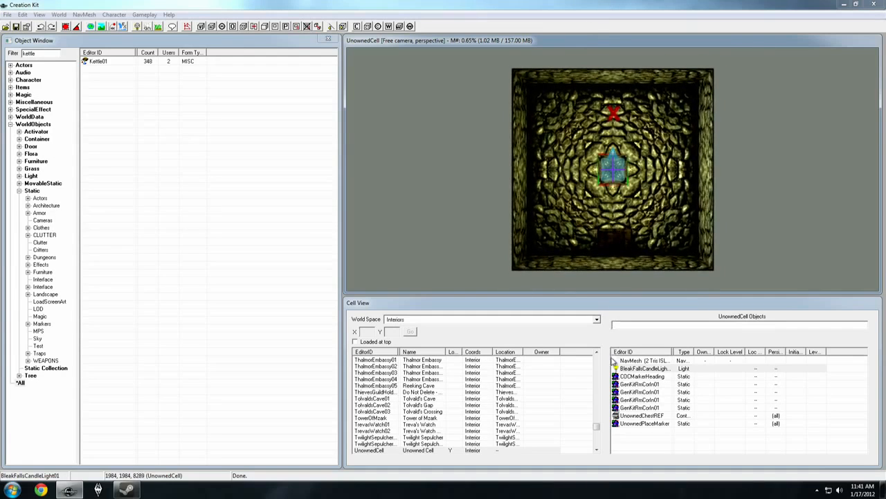
scroll(618, 161, "up", 2)
scroll(642, 272, "down", 3)
scroll(642, 272, "up", 2)
scroll(622, 171, "down", 2)
scroll(623, 172, "up", 1)
scroll(623, 172, "up", 8)
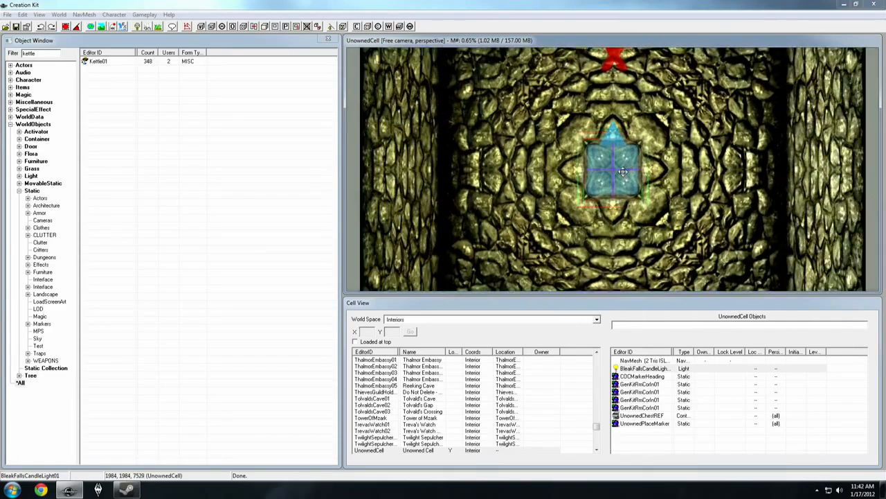
scroll(622, 172, "down", 3)
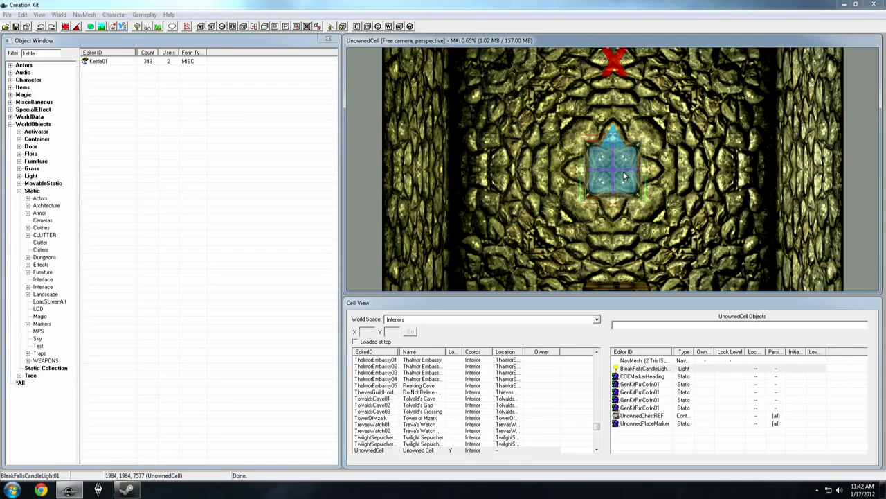
mouse_move(624, 175)
middle_mouse_down()
mouse_move(635, 175)
mouse_move(612, 179)
mouse_move(651, 198)
mouse_move(655, 175)
mouse_move(645, 161)
mouse_move(616, 159)
mouse_move(610, 167)
mouse_move(623, 177)
middle_mouse_up()
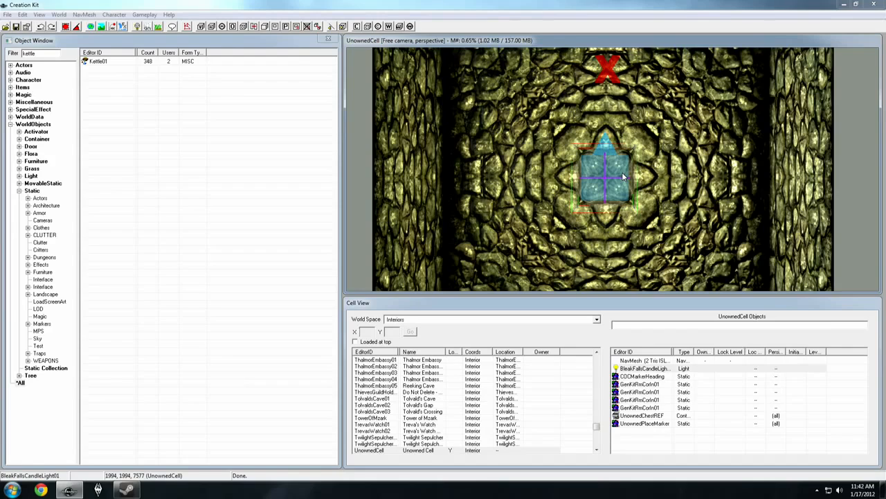
Extend the candle light selection in the render view with all four GenKitRmCorIn01 room pieces
left_click(658, 169, "ctrl")
left_click(610, 170)
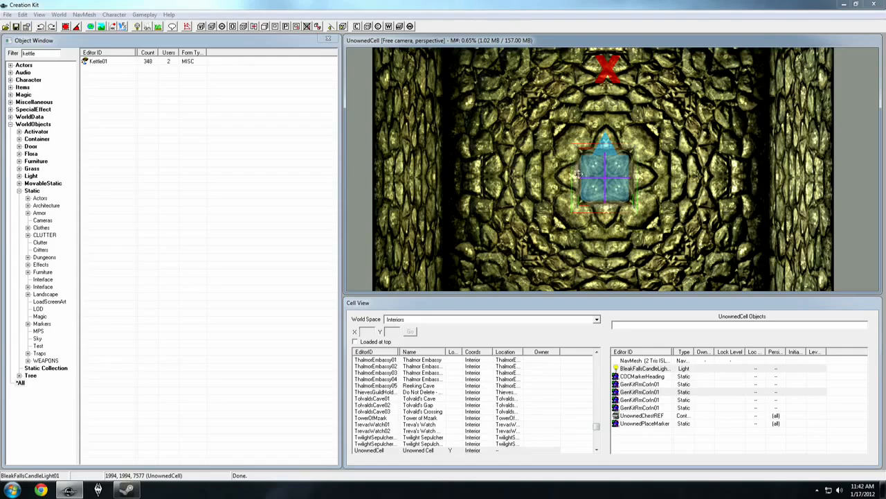
left_click(664, 174)
left_click(529, 113, "ctrl")
left_click(515, 212, "ctrl")
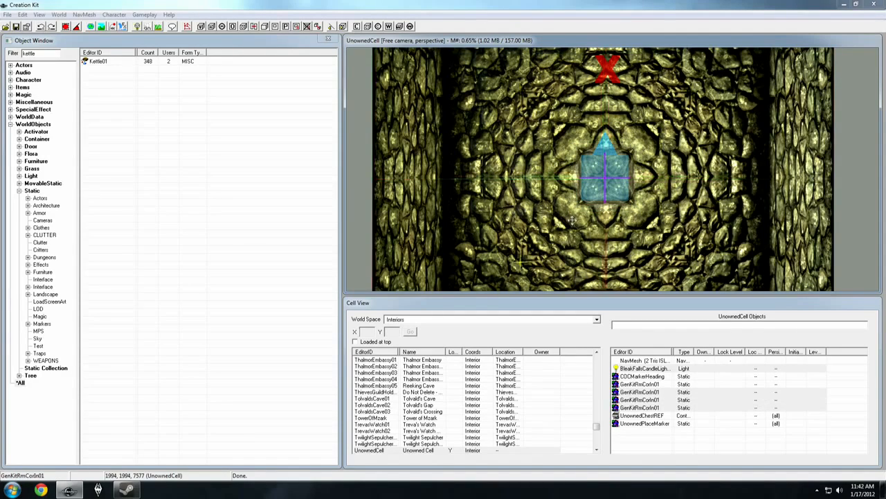
left_click(519, 262, "ctrl")
left_click(646, 139, "ctrl")
left_click(651, 141)
left_click(547, 211)
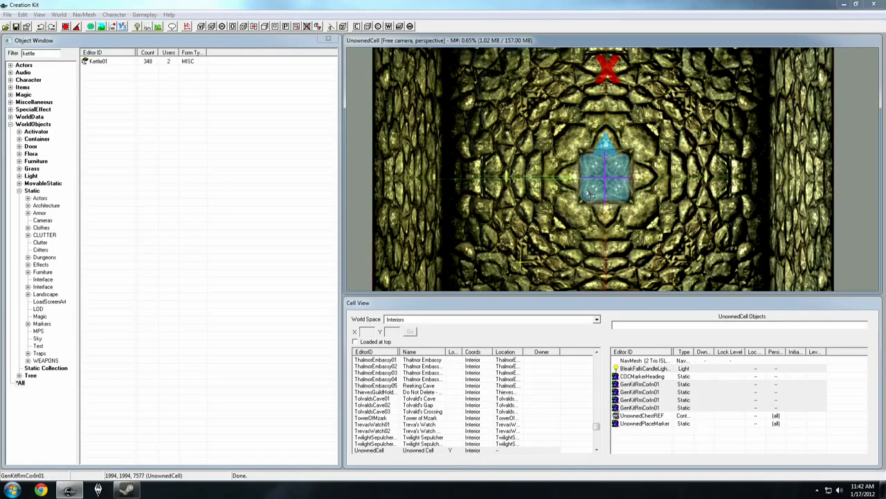
left_click(609, 162)
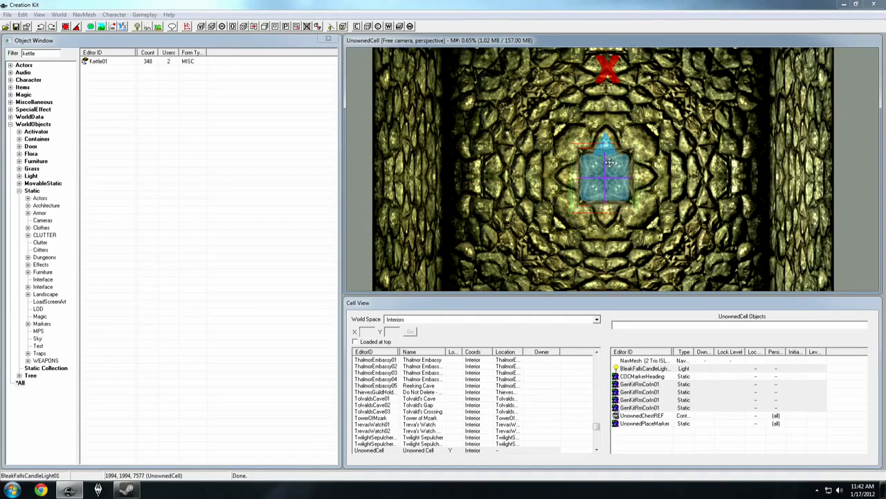
Select the chest in the room and examine it from different angles, near and far
middle_click_drag(609, 163, 678, 144, "shift")
left_click(736, 218)
middle_click_drag(734, 221, 708, 175, "shift")
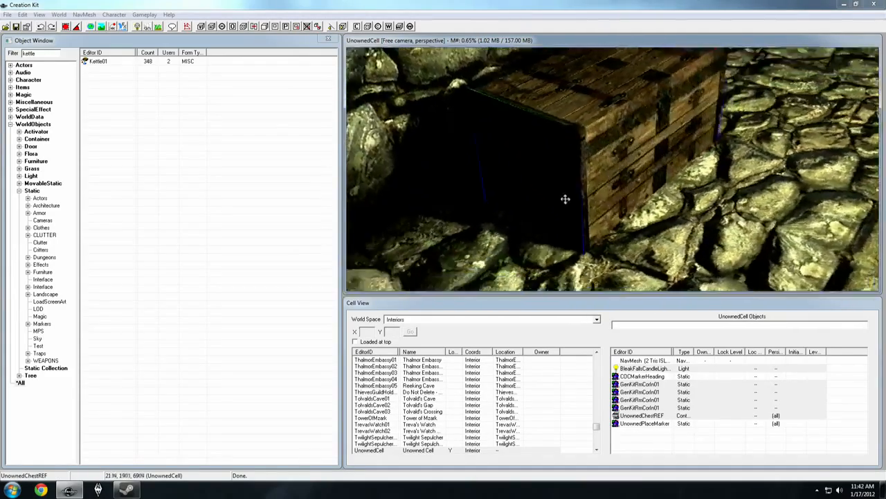
middle_click_drag(631, 184, 562, 185, "shift")
scroll(618, 186, "up", 3)
scroll(562, 185, "down", 5)
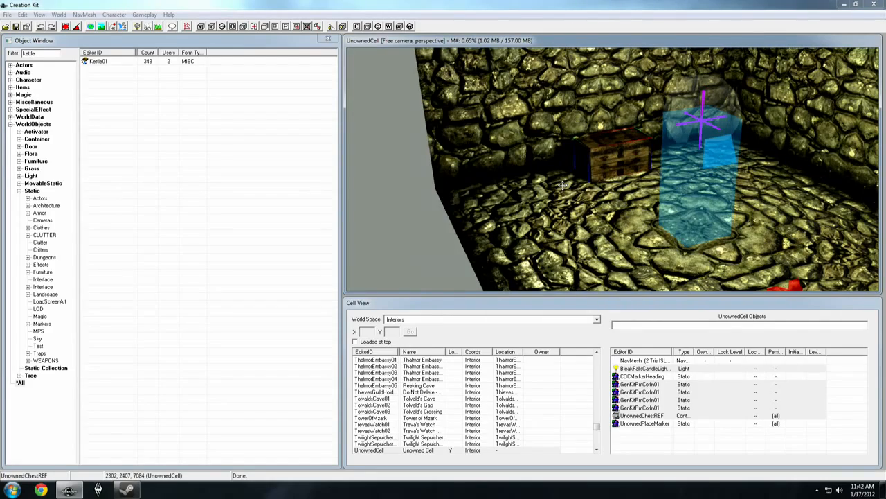
scroll(562, 185, "up", 5)
mouse_move(563, 185)
middle_mouse_down("shift")
mouse_move(639, 178)
mouse_move(620, 180)
middle_mouse_up("shift")
scroll(571, 182, "down", 4)
scroll(571, 182, "up", 4)
scroll(639, 178, "down", 5)
Cycle the render view repeatedly through the preset perspectives, including the left, front and top views
key("t")
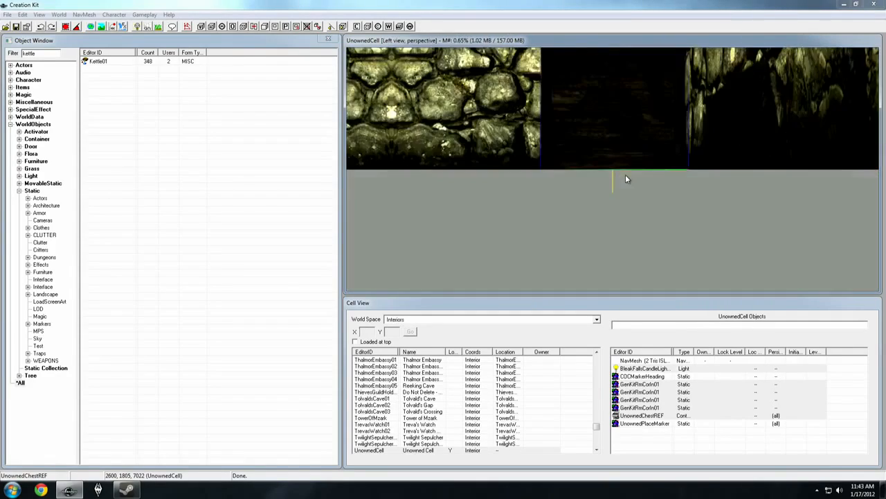
key("t")
key("t")
key("t")
key("t")
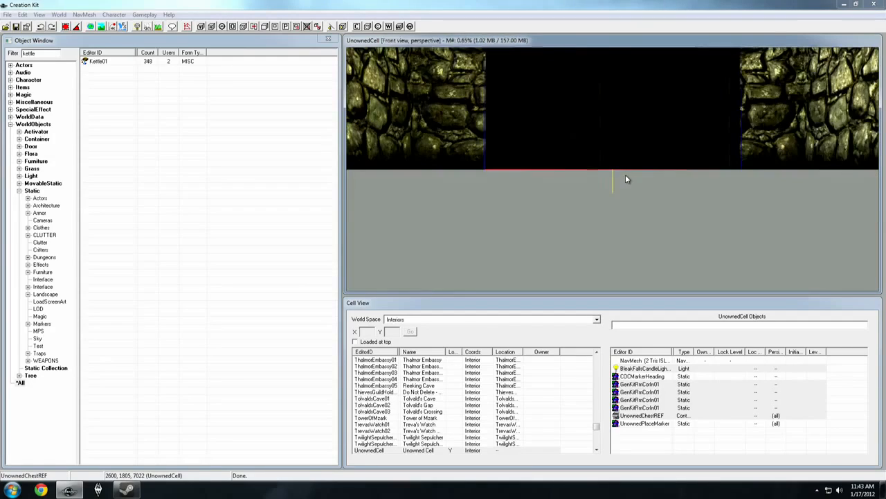
key("t")
key("t")
key("t")
key("t")
key("t")
key("t")
key("t")
Select the red X place marker on the floor and centre the render view on it
scroll(626, 175, "down", 4)
mouse_move(626, 175)
middle_mouse_down("shift")
mouse_move(638, 183)
mouse_move(635, 200)
middle_mouse_up("shift")
key("c")
scroll(638, 185, "down", 8)
left_click(605, 212)
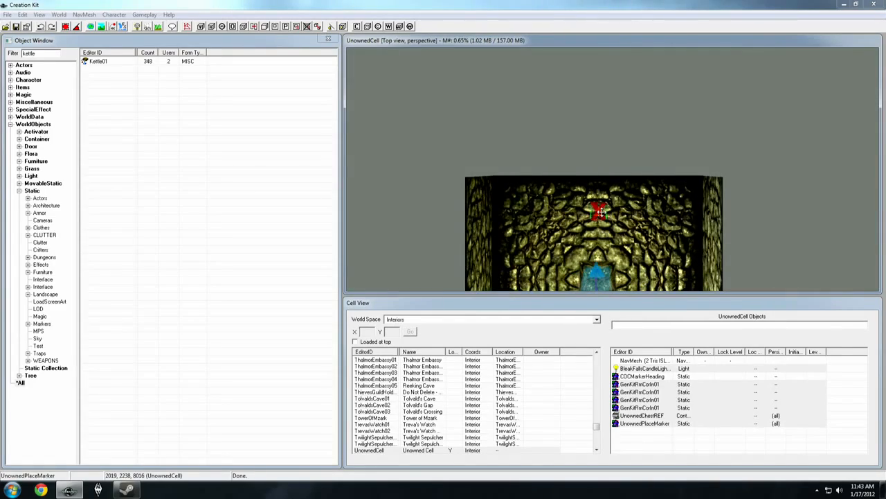
key("c")
scroll(679, 188, "down", 2)
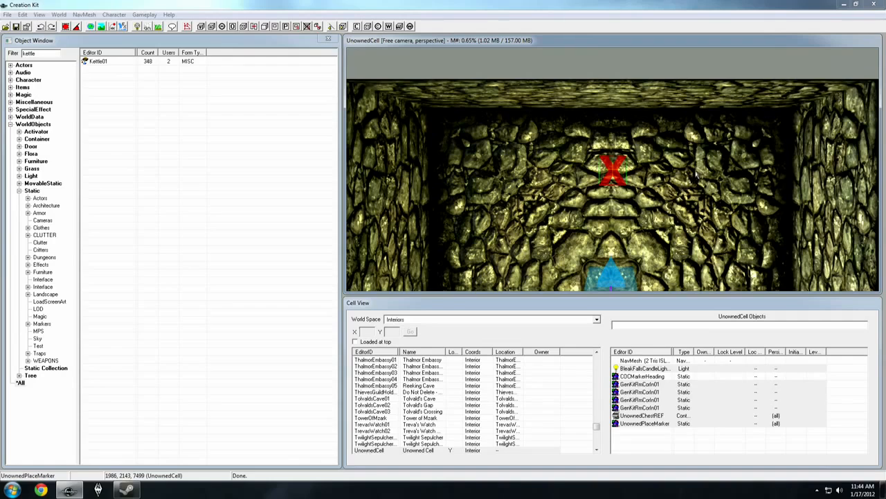
scroll(635, 198, "down", 4)
Switch to the top view, shift it into empty space and refocus it on a GenKitRmCorIn01 piece from the cell's object list
key("t")
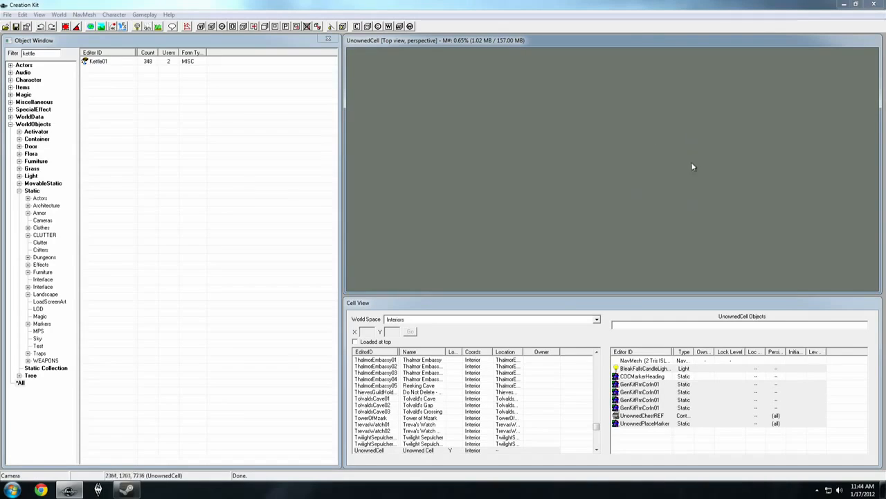
middle_click_drag(633, 197, 616, 165)
middle_click_drag(705, 144, 618, 114)
middle_click_drag(614, 151, 654, 135)
left_click(630, 384)
left_click(634, 393)
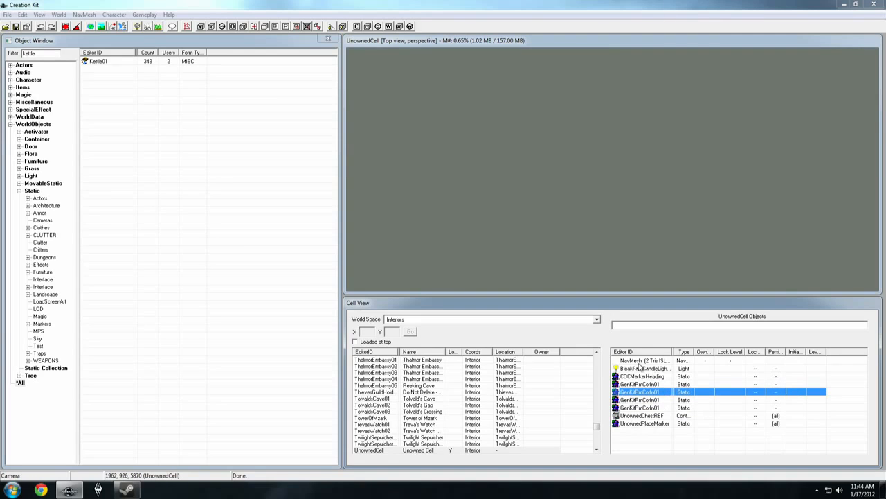
double_click(627, 394)
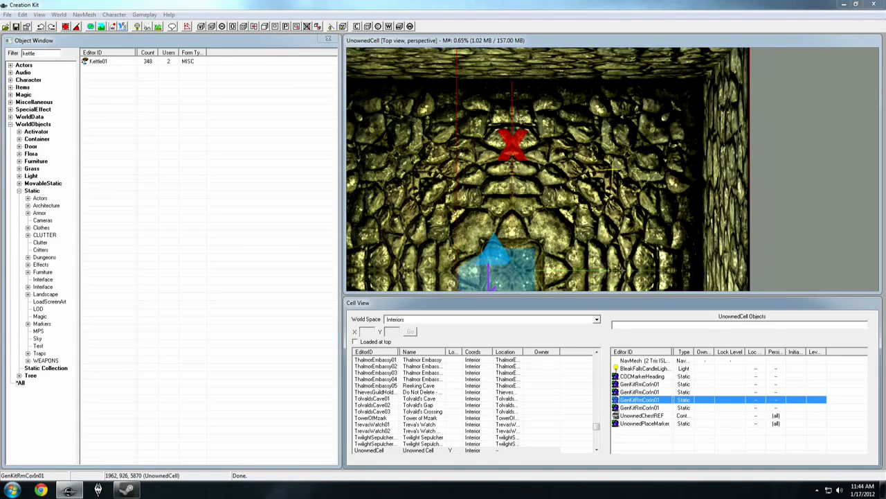
Toggle the display of markers in the room off and on several times, leaving them hidden
left_click(522, 115)
scroll(522, 115, "down", 3)
middle_click_drag(522, 115, 629, 199, "shift")
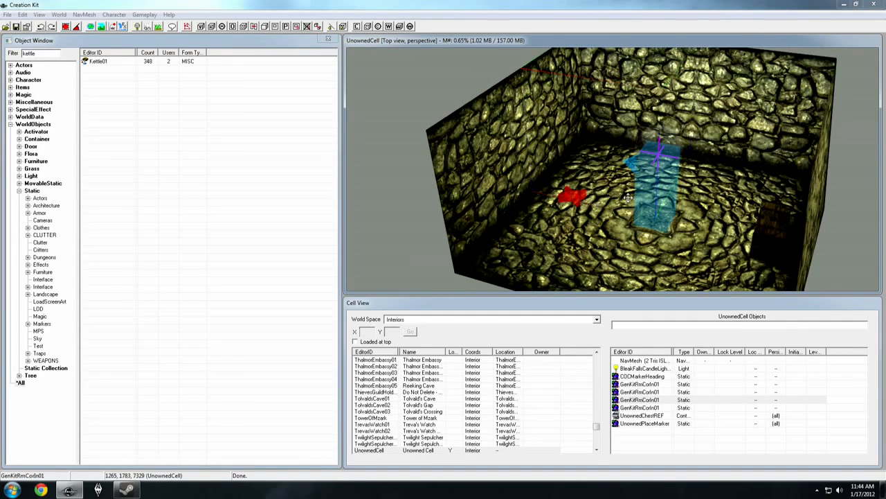
key("m")
key("m")
key("m")
key("m")
key("m")
key("m")
key("m")
key("m")
key("m")
key("m")
key("m")
key("m")
key("m")
key("m")
key("m")
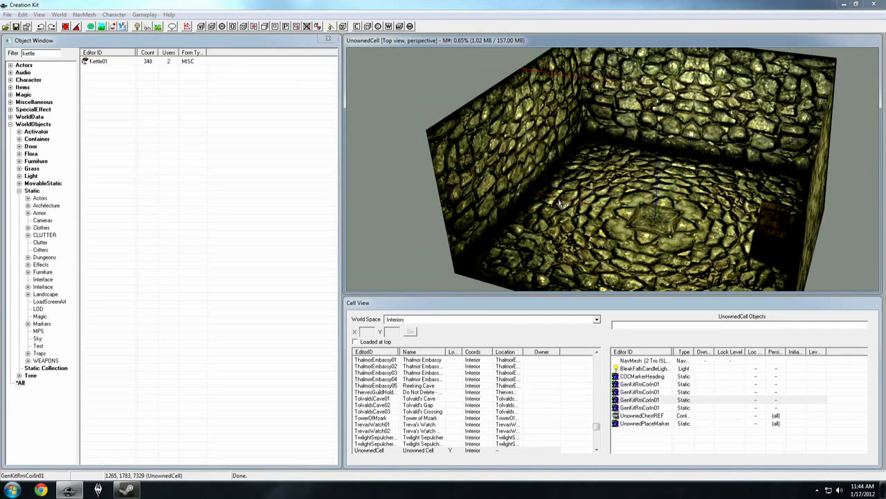
key("m")
key("m")
key("m")
key("m")
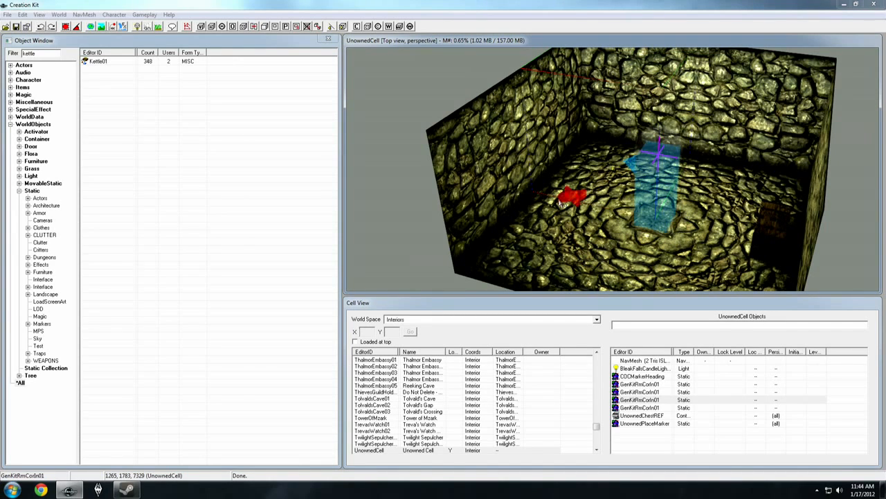
key("m")
key("m")
key("m")
key("m")
key("m")
key("m")
key("m")
key("m")
Select the chest, centre the render view on it and move it across the floor away from the wall
left_click(767, 223)
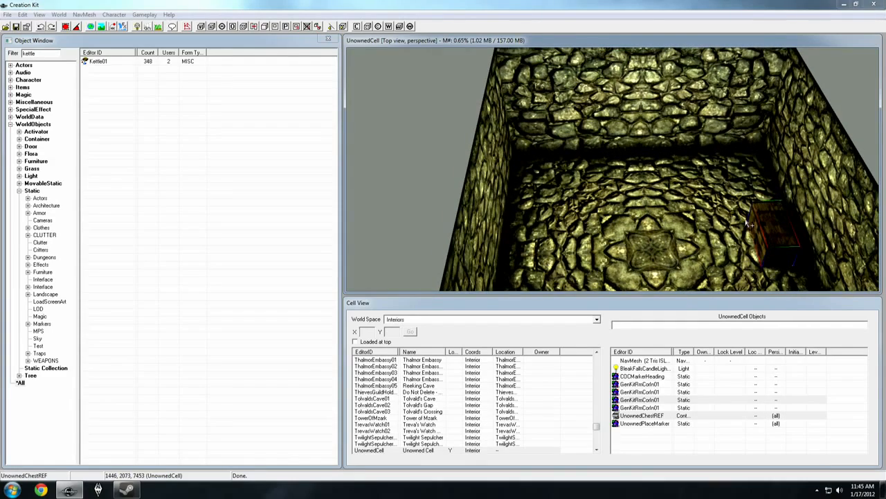
middle_click_drag(747, 223, 627, 198, "shift")
key("c")
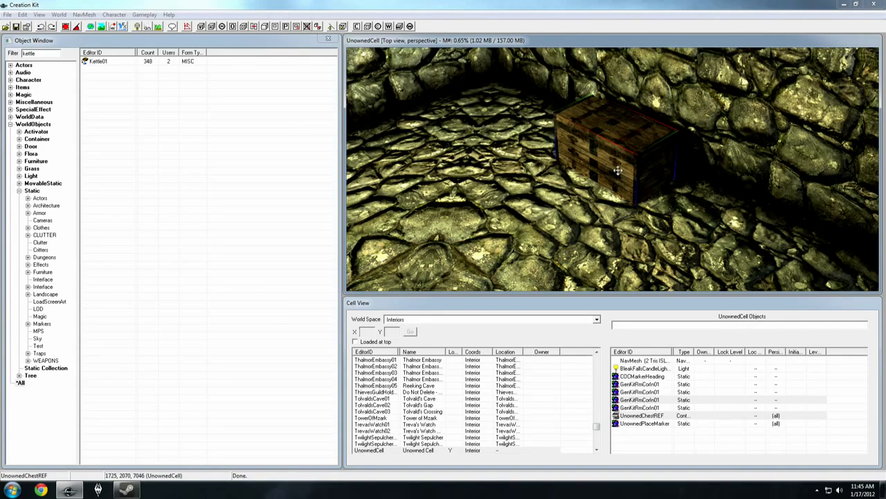
left_click_drag(616, 169, 588, 187)
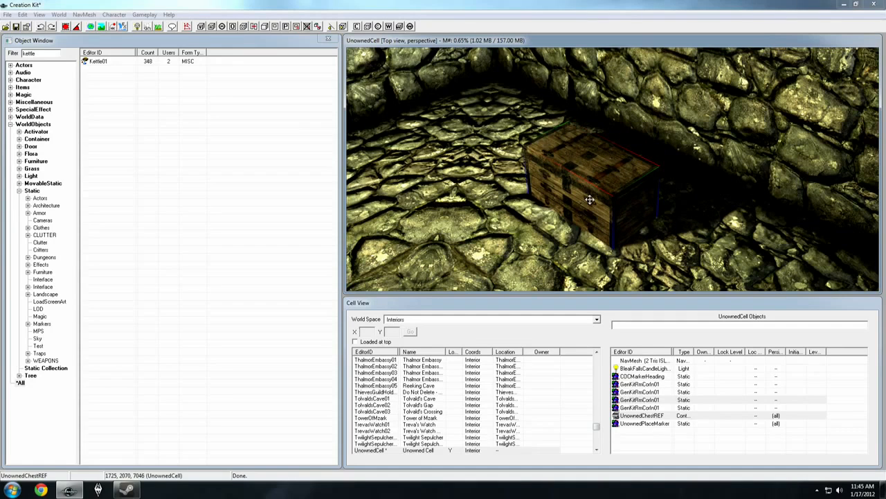
Lift the chest and undo it, move it up and down again, and reposition it near the floor
left_click_drag(591, 198, 573, 117)
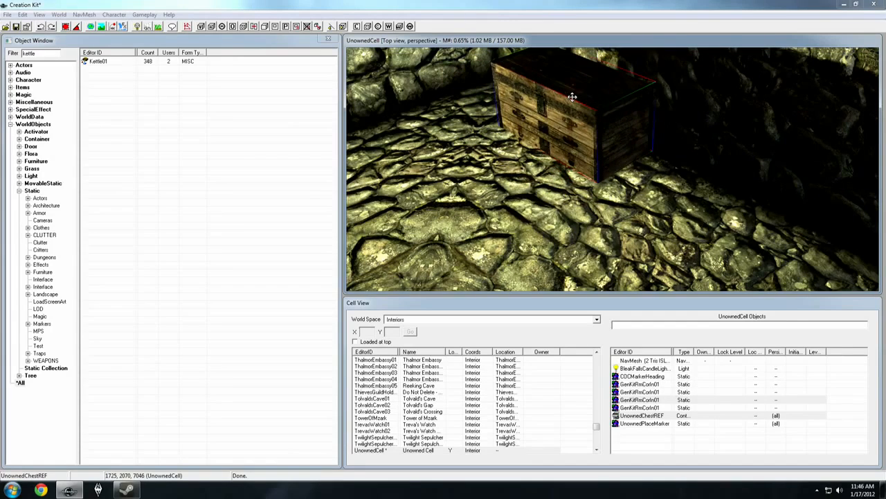
key("ctrl+z")
mouse_move(579, 184)
left_mouse_down()
mouse_move(645, 141)
mouse_move(575, 164)
mouse_move(416, 63)
mouse_move(583, 189)
left_mouse_up()
scroll(583, 189, "down", 1)
scroll(583, 189, "up", 1)
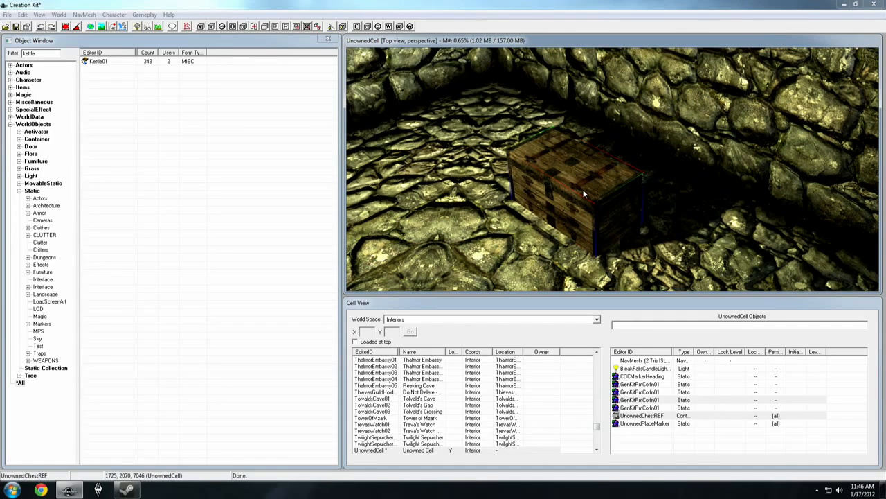
left_click_drag(583, 189, 584, 98)
left_click_drag(584, 194, 583, 269)
left_click_drag(579, 133, 603, 152)
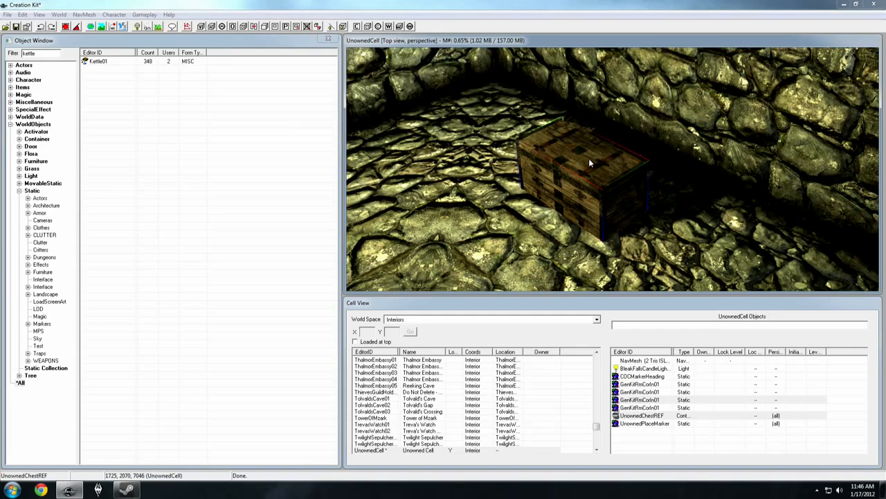
Rotate the chest freely in the render view and undo the unwanted rotations and the small move
mouse_move(589, 160)
right_mouse_down()
mouse_move(627, 159)
mouse_move(599, 160)
mouse_move(626, 160)
mouse_move(588, 147)
right_mouse_up()
key("ctrl+z")
key("ctrl+z")
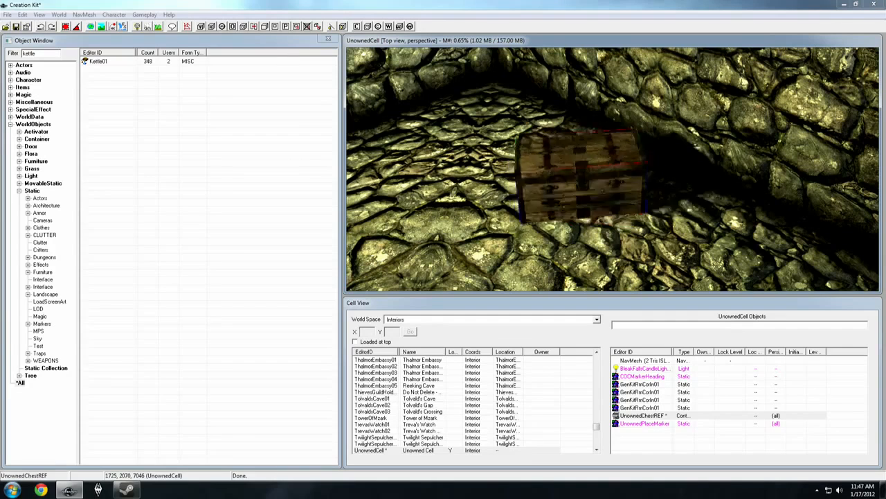
key("ctrl+z")
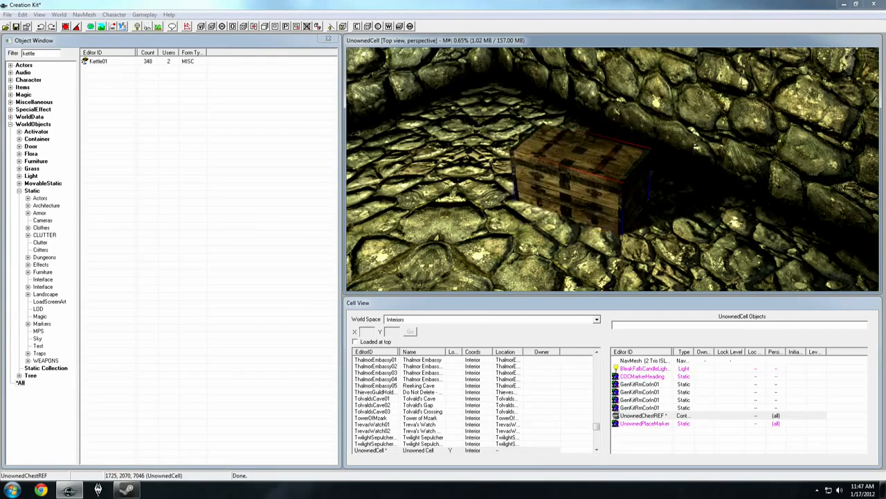
key("ctrl+z")
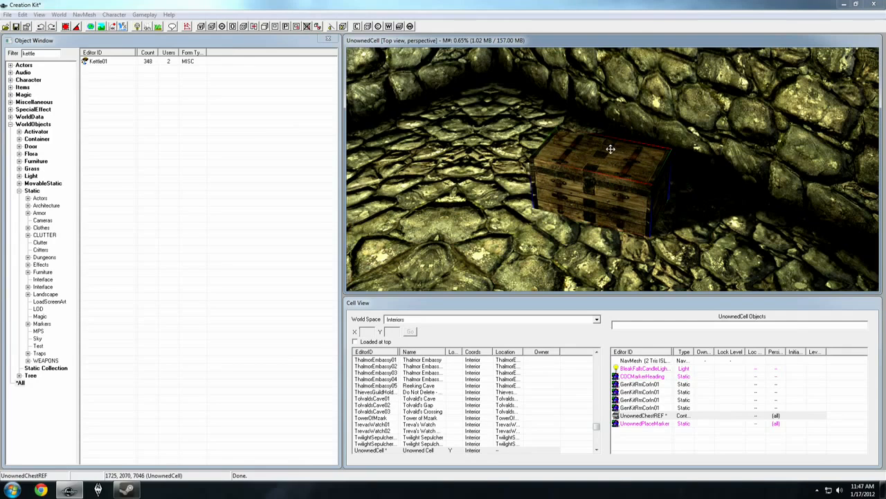
mouse_move(608, 164)
left_mouse_down()
mouse_move(668, 163)
mouse_move(568, 163)
mouse_move(665, 163)
mouse_move(568, 164)
mouse_move(661, 164)
mouse_move(568, 163)
mouse_move(661, 163)
mouse_move(571, 163)
mouse_move(658, 163)
mouse_move(599, 163)
mouse_move(630, 163)
mouse_move(606, 158)
left_mouse_up()
key("ctrl+z")
Show the move gizmo on the chest and shift it along the individual X, Y and Z axes
key("e")
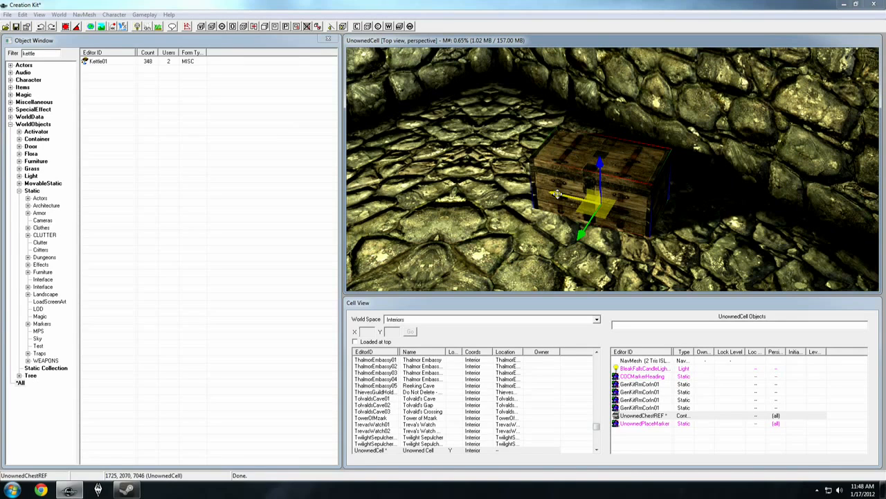
left_click_drag(557, 194, 527, 78)
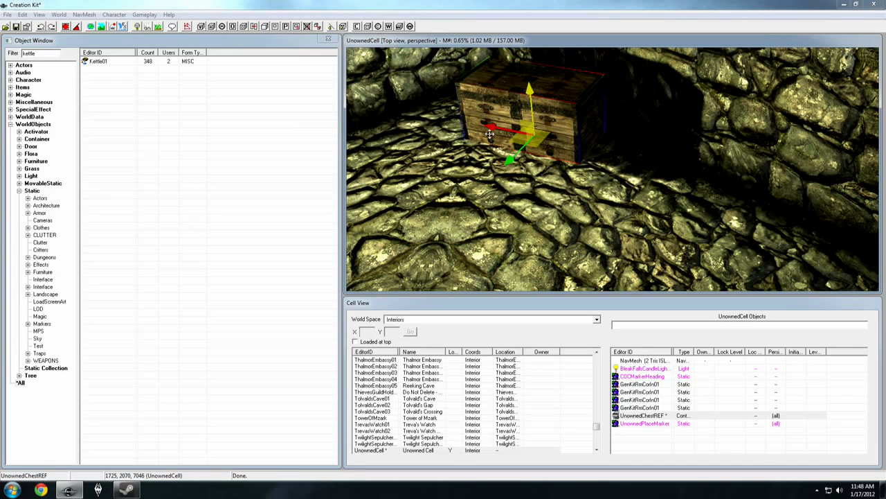
left_click_drag(490, 128, 465, 114)
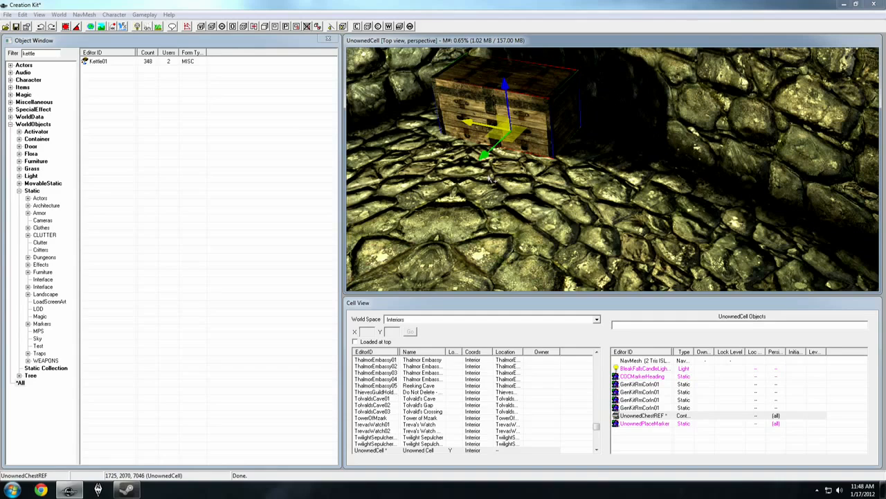
mouse_move(483, 156)
left_mouse_down()
mouse_move(376, 260)
mouse_move(474, 167)
left_mouse_up()
mouse_move(495, 97)
left_mouse_down()
mouse_move(488, 21)
mouse_move(495, 126)
mouse_move(495, 99)
left_mouse_up()
Slide the chest horizontally within the move gizmo's XY plane to a spot near the room's corner
middle_click_drag(493, 150, 422, 198, "shift")
left_click_drag(428, 205, 503, 220)
middle_click_drag(504, 220, 511, 204, "shift")
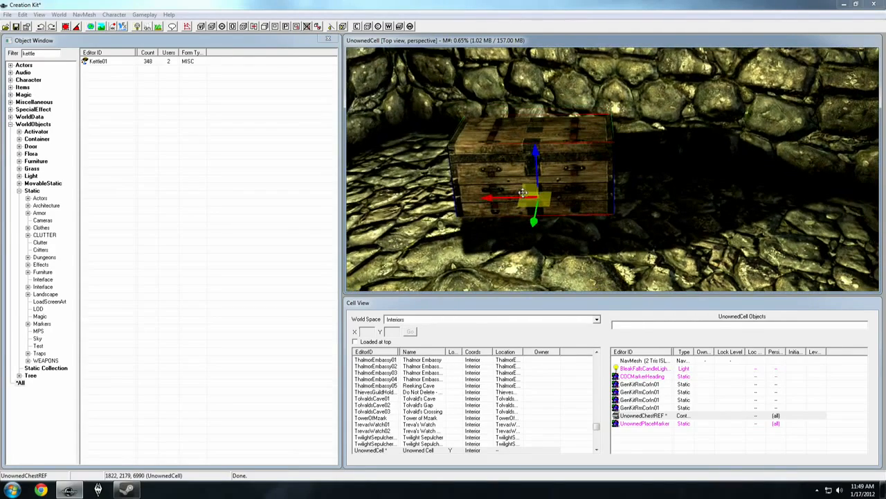
left_click_drag(525, 187, 511, 166)
middle_click_drag(510, 166, 478, 153, "shift")
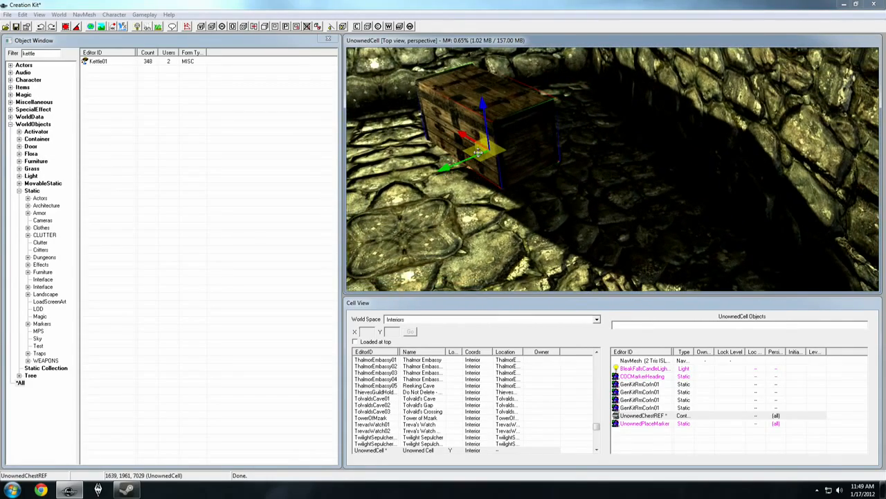
left_click_drag(478, 147, 547, 160)
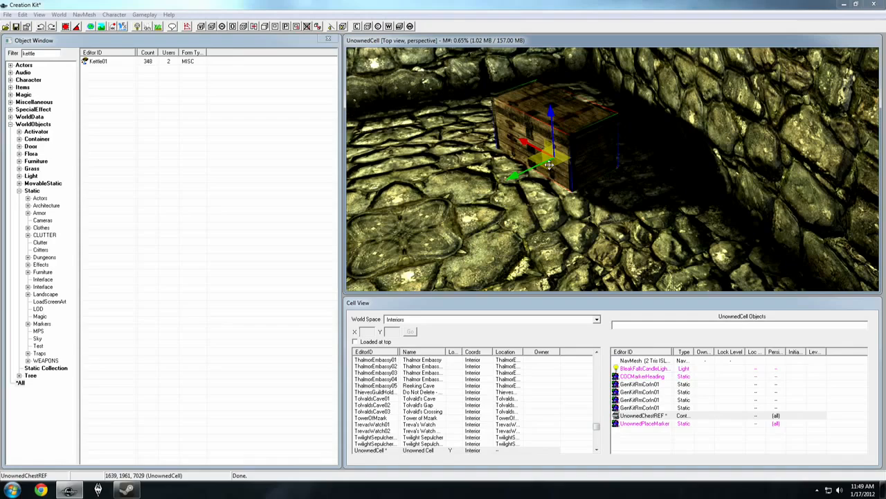
Show the rotation gizmo on the chest and rotate it slightly about the Y, X and Z axes
key("e")
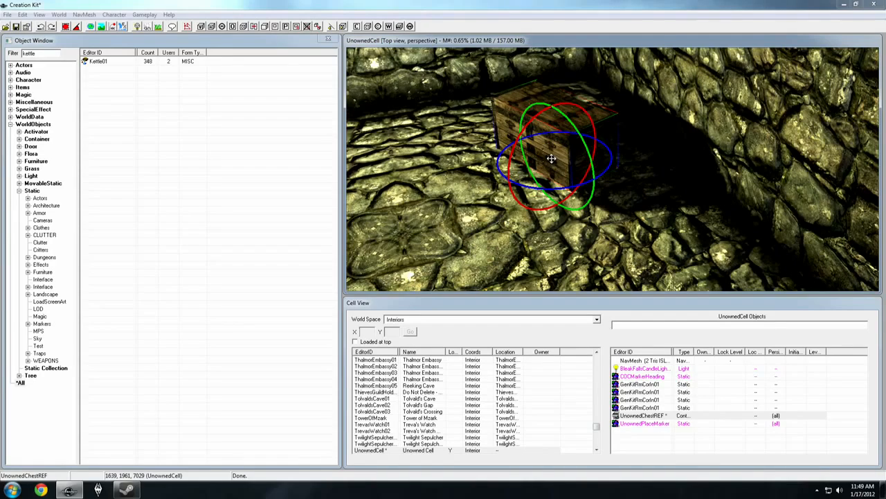
middle_click_drag(552, 152, 574, 166, "shift")
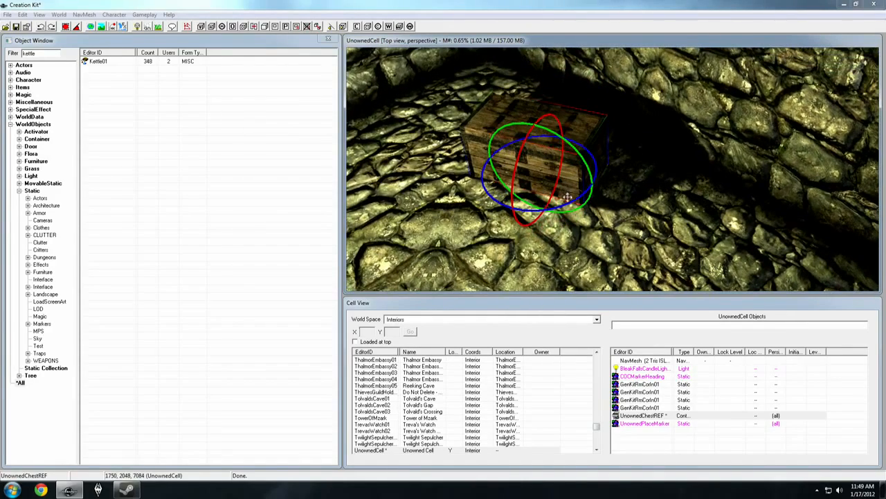
middle_click_drag(569, 176, 570, 160, "shift")
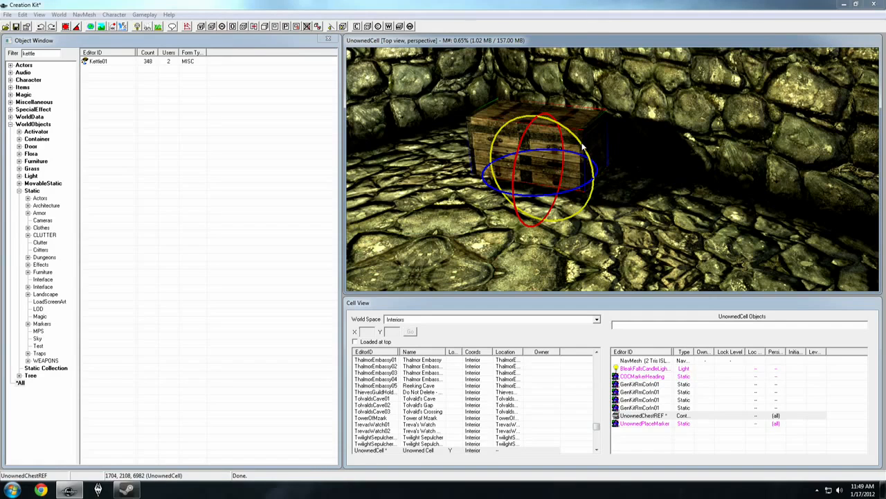
mouse_move(584, 147)
left_mouse_down()
mouse_move(596, 158)
mouse_move(579, 167)
mouse_move(585, 151)
mouse_move(592, 173)
mouse_move(587, 154)
left_mouse_up()
mouse_move(521, 154)
left_mouse_down()
mouse_move(524, 177)
mouse_move(521, 156)
left_mouse_up()
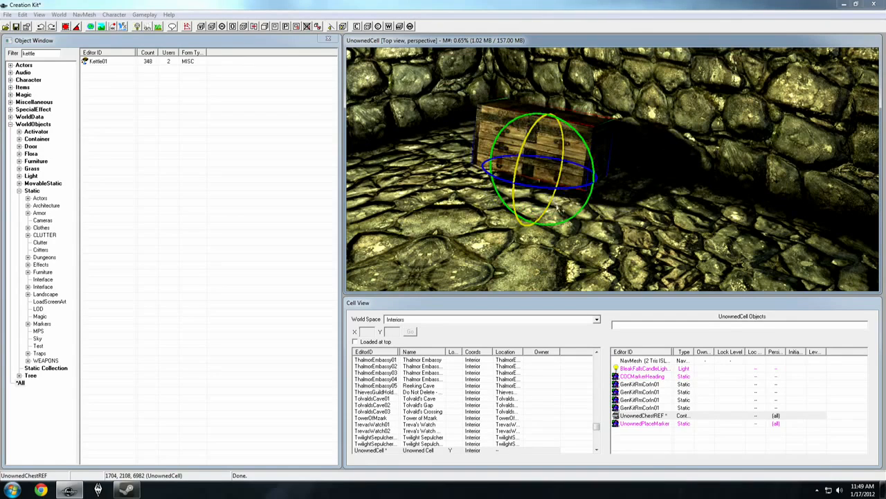
left_click_drag(558, 188, 504, 183)
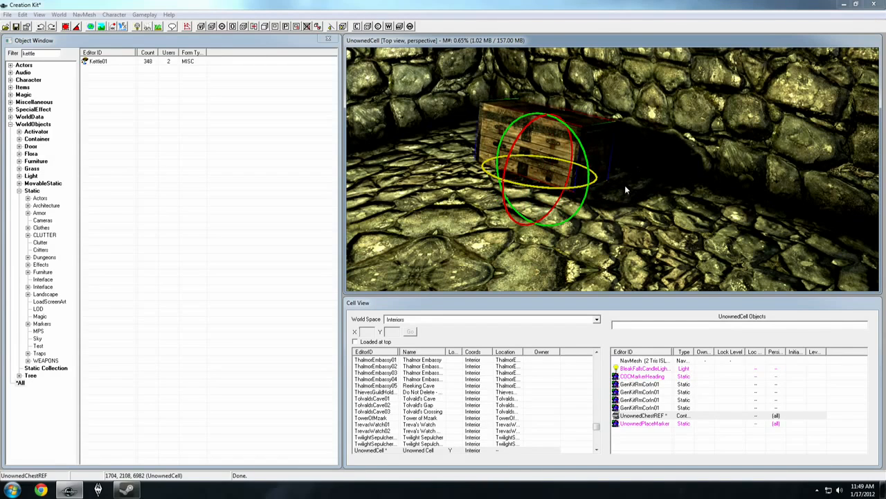
Return the chest to the move gizmo and shift it slightly within the gizmo's vertical plane
key("e")
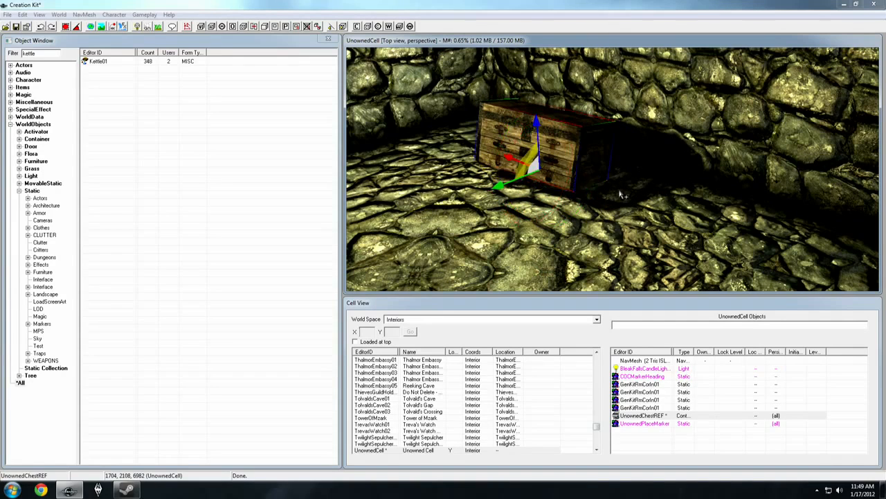
middle_click_drag(582, 178, 515, 153, "shift")
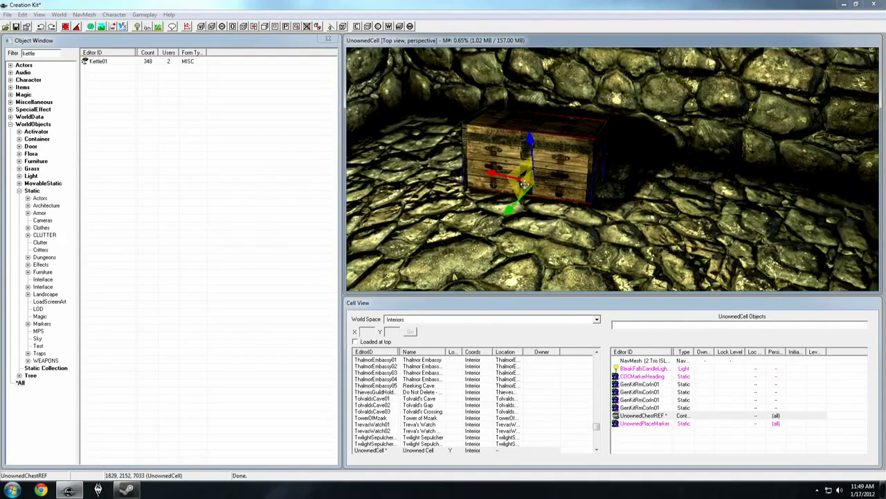
middle_click_drag(522, 170, 559, 174, "shift")
left_click_drag(544, 205, 544, 210)
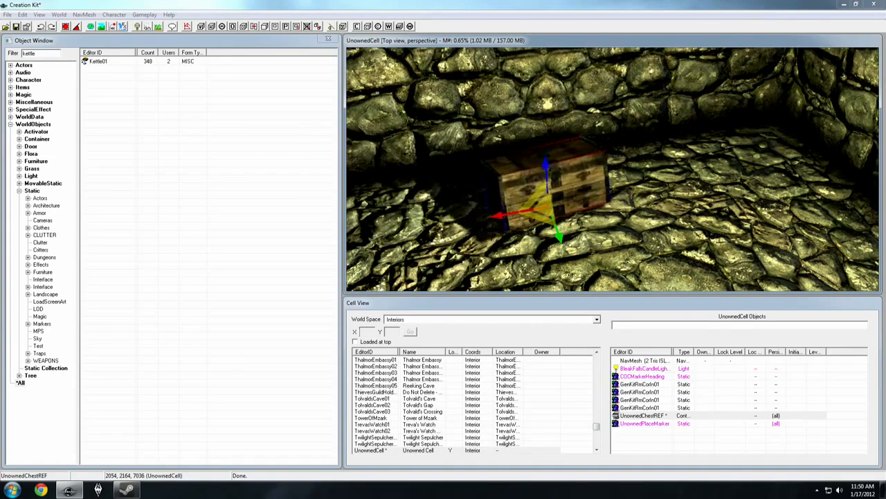
Shift the chest slightly with the move gizmo, hide the gizmo, and move the chest freely toward the back corner
mouse_move(545, 209)
left_mouse_down()
mouse_move(579, 209)
mouse_move(543, 202)
left_mouse_up()
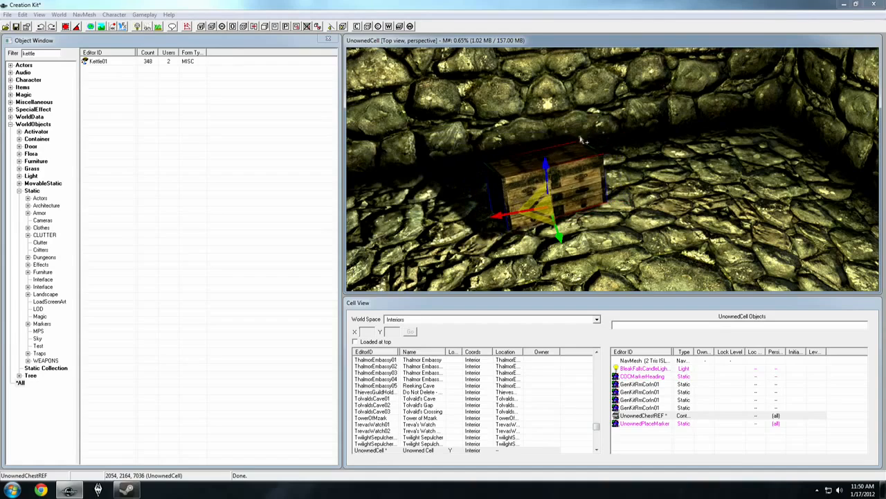
left_click_drag(546, 166, 526, 154)
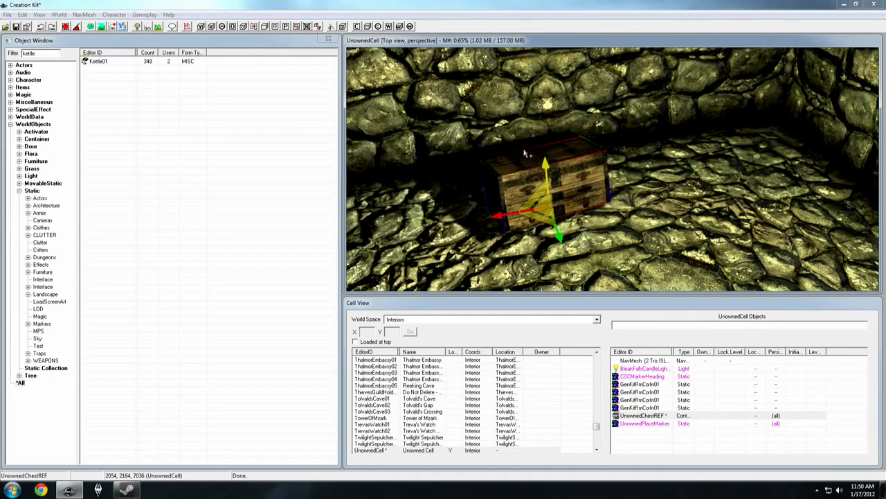
middle_click_drag(626, 206, 567, 192, "shift")
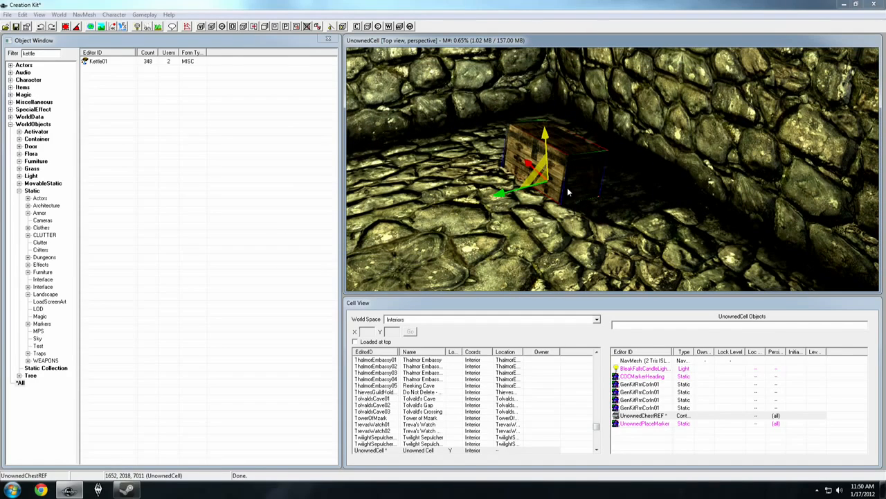
key("d")
left_click_drag(567, 187, 580, 156)
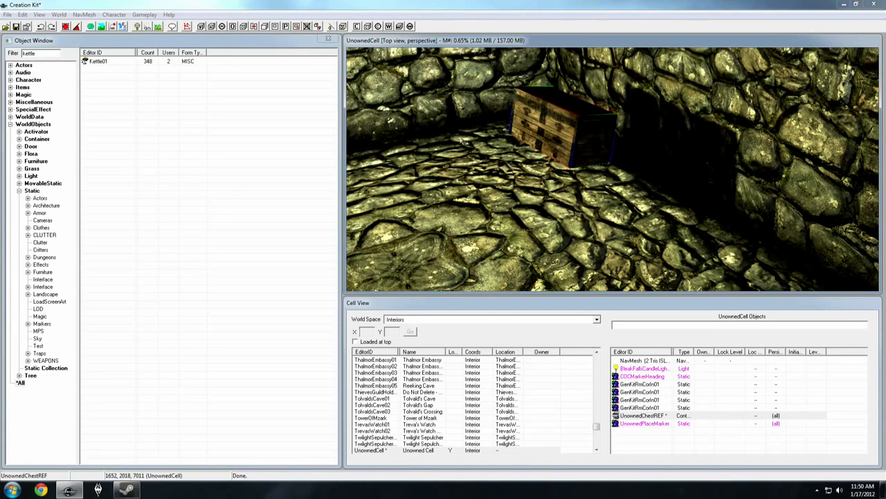
Open the Kettle01 item's properties for a look and close them without changes
left_click(91, 63)
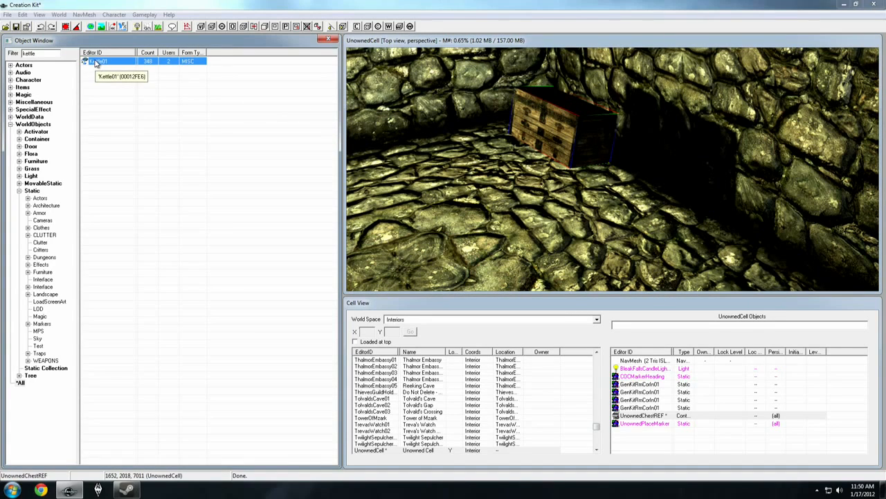
double_click(96, 62)
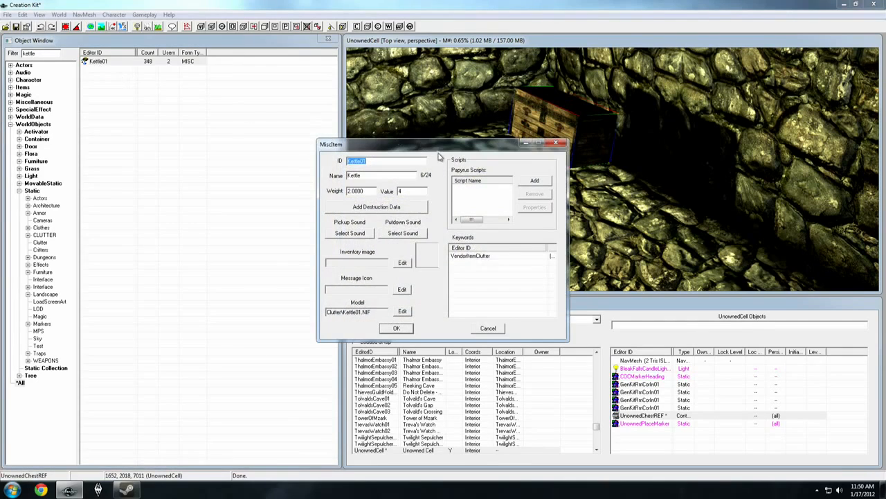
left_click_drag(432, 150, 414, 151)
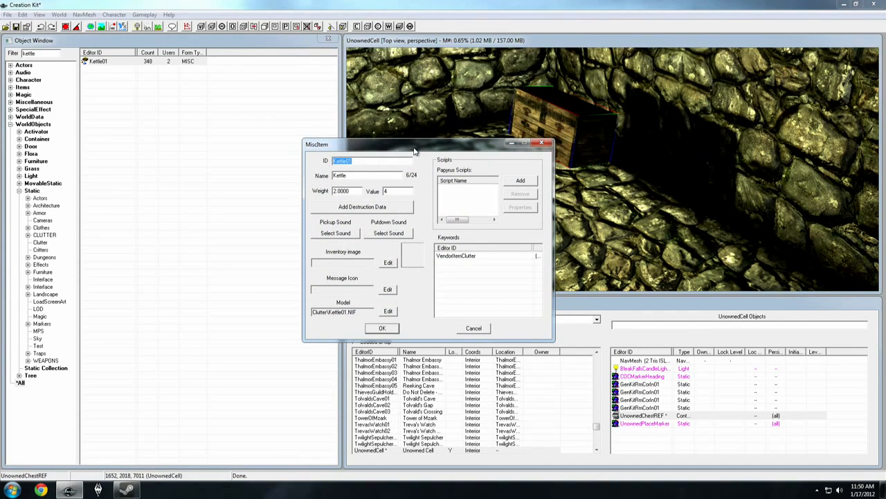
left_click(456, 330)
left_click(124, 102)
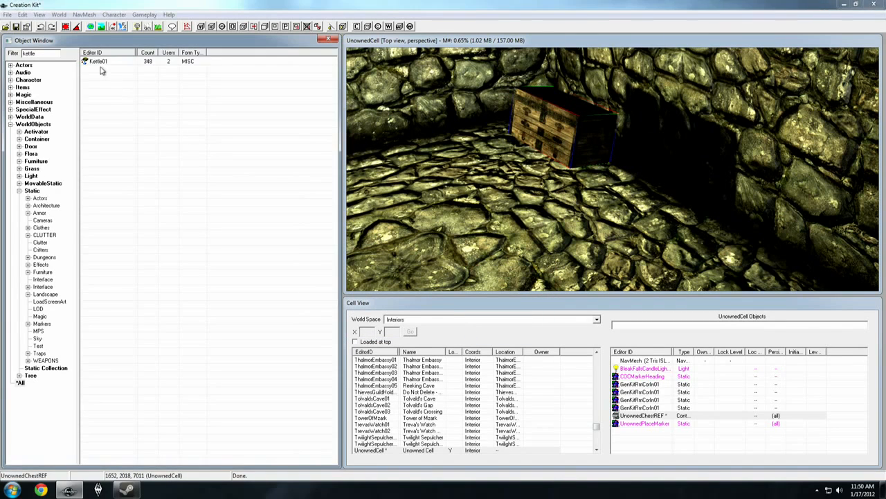
Place a Kettle01 in the room and move it onto the floor near the chest
left_click_drag(100, 61, 446, 175)
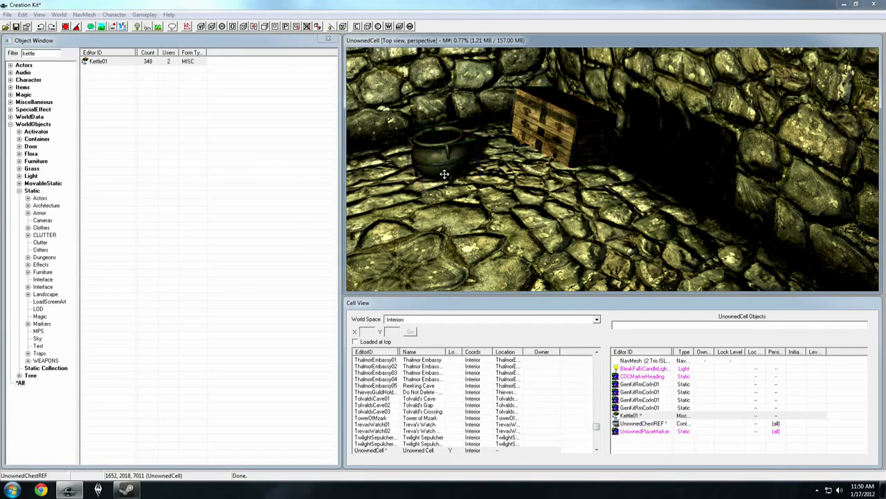
middle_click_drag(453, 146, 492, 178, "shift")
left_click_drag(446, 161, 472, 110)
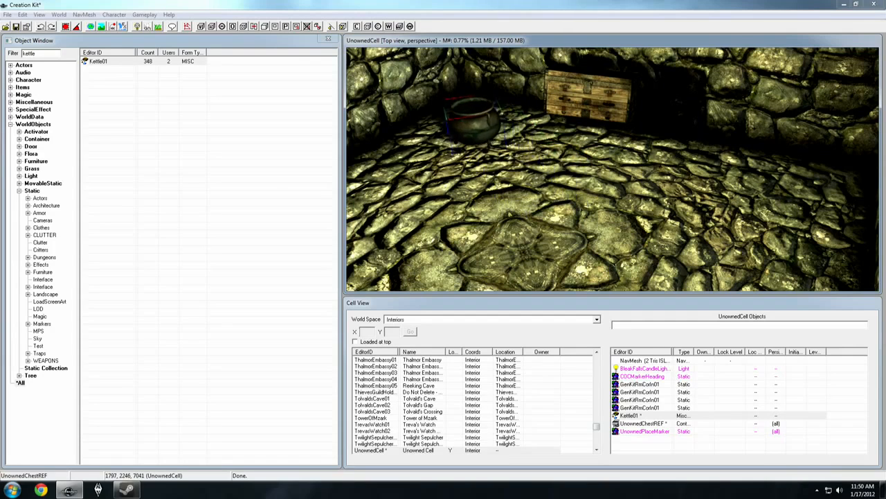
Duplicate the kettle three times, spread the copies across the floor beside the chest, and enlarge the rearmost one
left_click(478, 121)
key("ctrl+d")
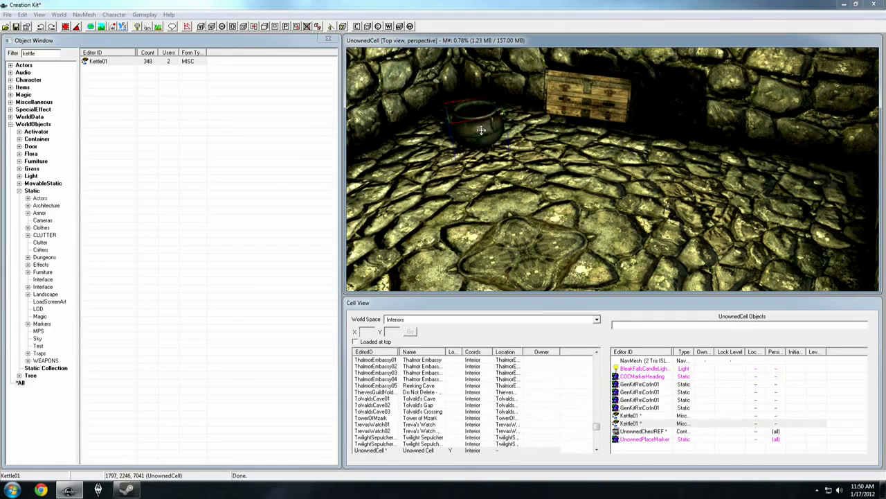
left_click_drag(482, 126, 438, 175)
key("ctrl+d")
key("ctrl+d")
left_click(478, 121)
left_click_drag(478, 121, 511, 108)
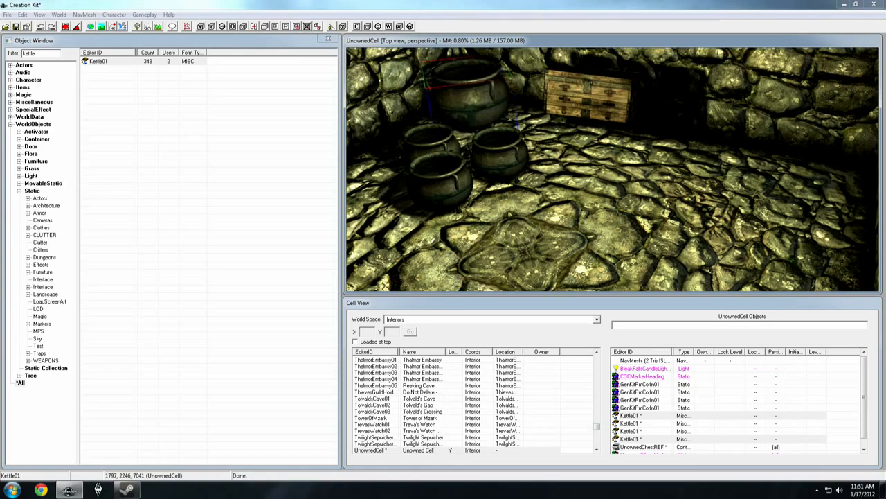
Rearrange the chest and the three smaller kettles in front of and beside the large kettle
left_click_drag(502, 157, 617, 142)
left_click(569, 108)
left_click_drag(518, 141, 537, 124)
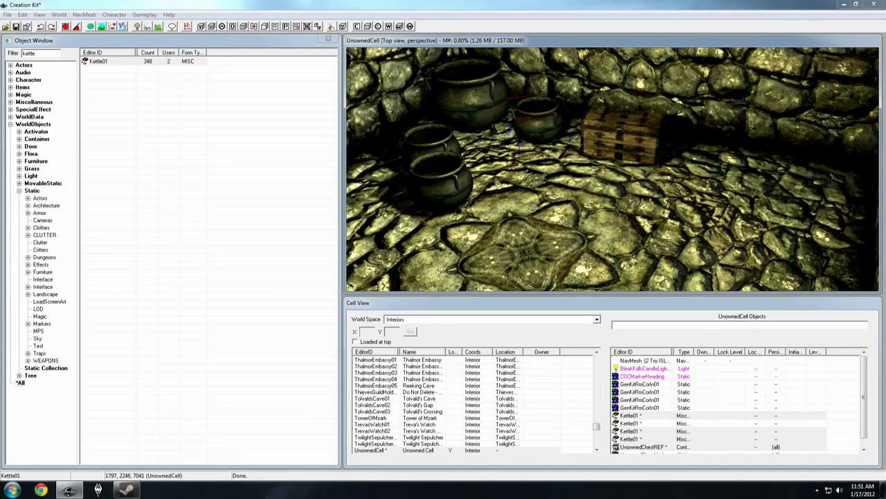
left_click(454, 172)
left_click_drag(455, 181, 498, 147)
left_click(443, 163)
left_click_drag(443, 163, 437, 157)
left_click(502, 147)
Duplicate the large kettle and move the copy to the opposite side of the chest, near the other wall
left_click(478, 94)
mouse_move(481, 96)
middle_mouse_down("shift")
mouse_move(518, 111)
mouse_move(481, 106)
middle_mouse_up("shift")
key("ctrl+d")
left_click_drag(482, 111, 781, 146)
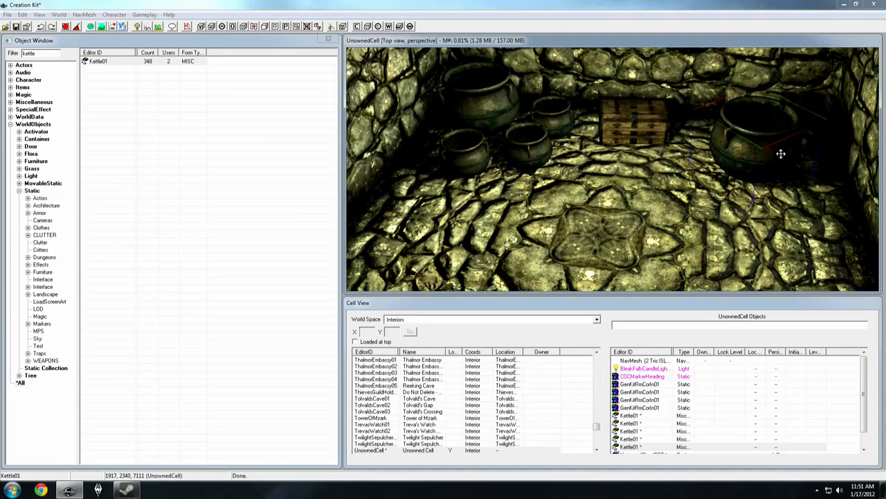
Rotate the duplicated large kettle and reposition it freely in its corner
mouse_move(781, 153)
right_mouse_down()
mouse_move(838, 153)
mouse_move(777, 143)
right_mouse_up()
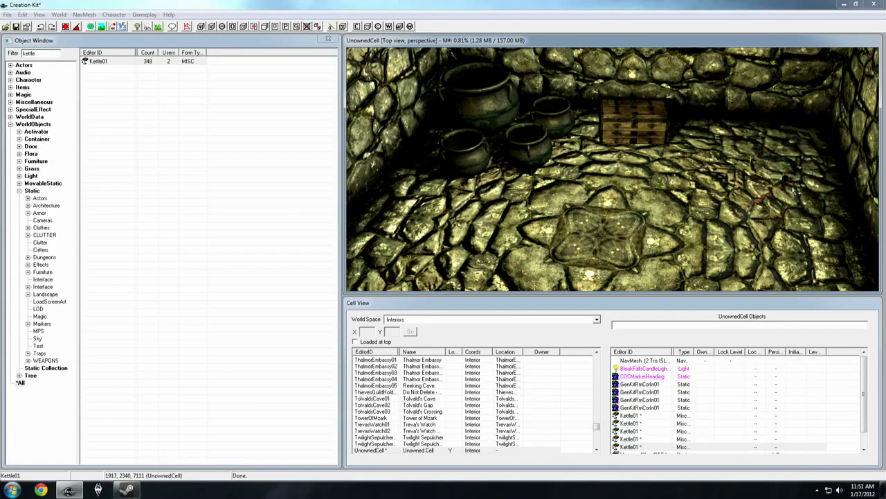
left_click_drag(783, 176, 780, 111)
right_click_drag(779, 111, 796, 111)
left_click_drag(782, 102, 764, 125)
right_click_drag(763, 125, 779, 127)
mouse_move(778, 127)
middle_mouse_down("shift")
mouse_move(773, 117)
mouse_move(776, 128)
middle_mouse_up("shift")
mouse_move(776, 129)
left_mouse_down()
mouse_move(754, 148)
mouse_move(643, 126)
mouse_move(425, 201)
mouse_move(716, 128)
mouse_move(781, 176)
mouse_move(631, 131)
mouse_move(538, 207)
mouse_move(796, 159)
mouse_move(765, 124)
left_mouse_up()
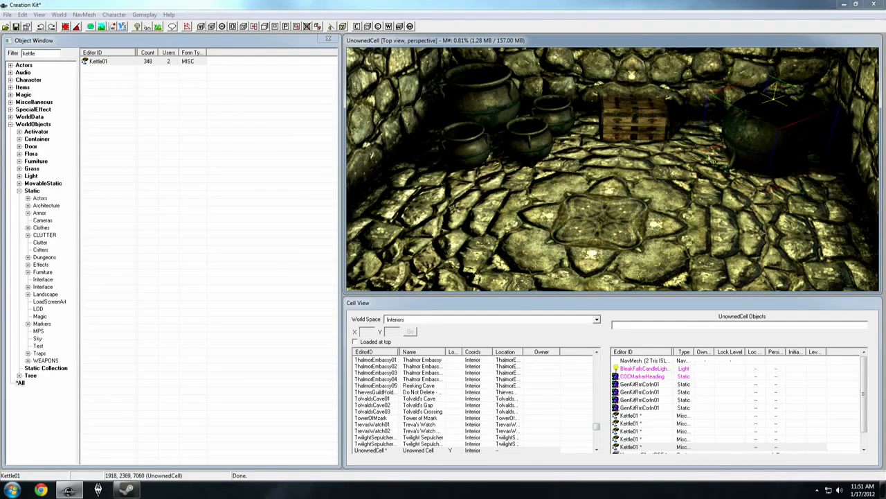
Turn on grid snapping, shift the duplicated large kettle by a snapped increment, and open the render window's movement preferences
left_click(65, 29)
mouse_move(735, 133)
left_mouse_down()
mouse_move(758, 148)
mouse_move(612, 122)
mouse_move(695, 153)
mouse_move(572, 175)
mouse_move(460, 140)
mouse_move(526, 150)
mouse_move(598, 187)
mouse_move(751, 131)
left_mouse_up()
right_click(565, 199)
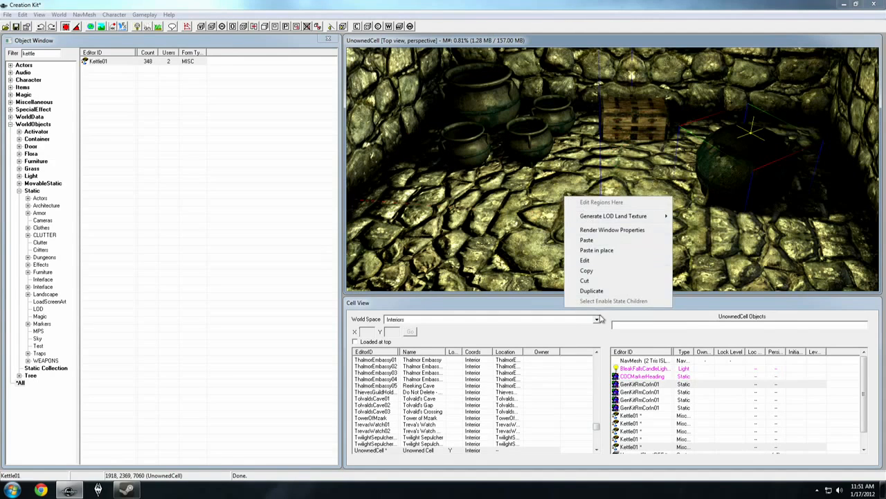
left_click(613, 229)
left_click(394, 152)
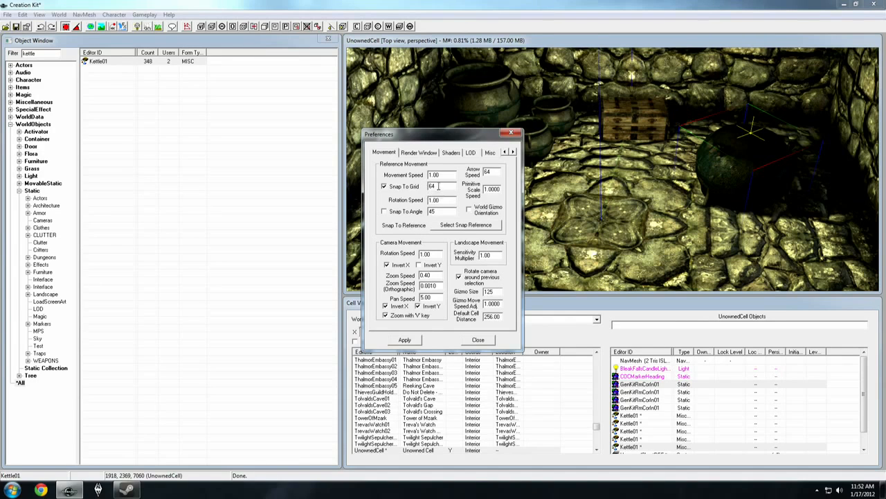
left_click_drag(456, 136, 440, 137)
Move the duplicated large kettle on the 64-unit grid, then set Snap To Grid to 128 and move it again
left_click_drag(746, 158, 673, 191)
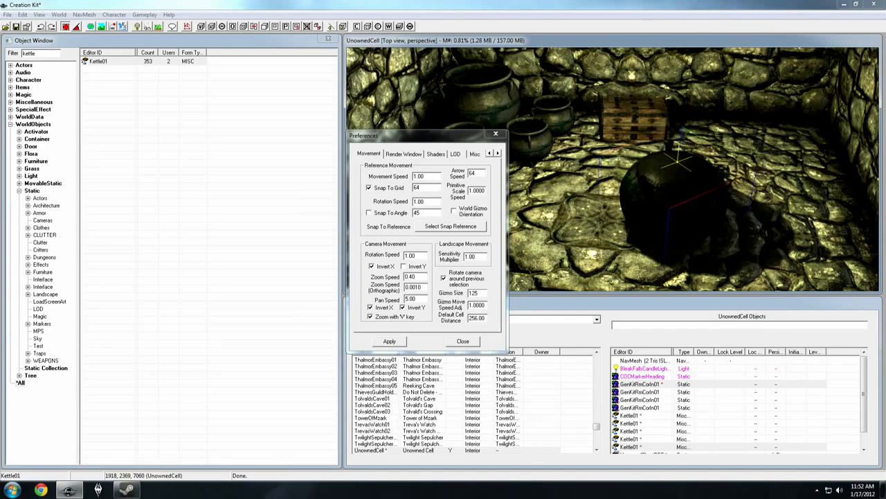
left_click_drag(673, 191, 676, 162)
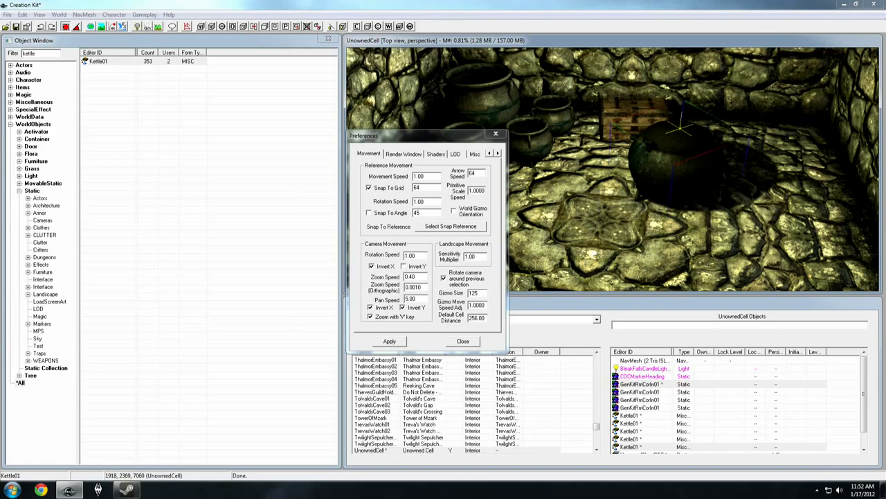
double_click(432, 188)
left_click_drag(423, 188, 407, 189)
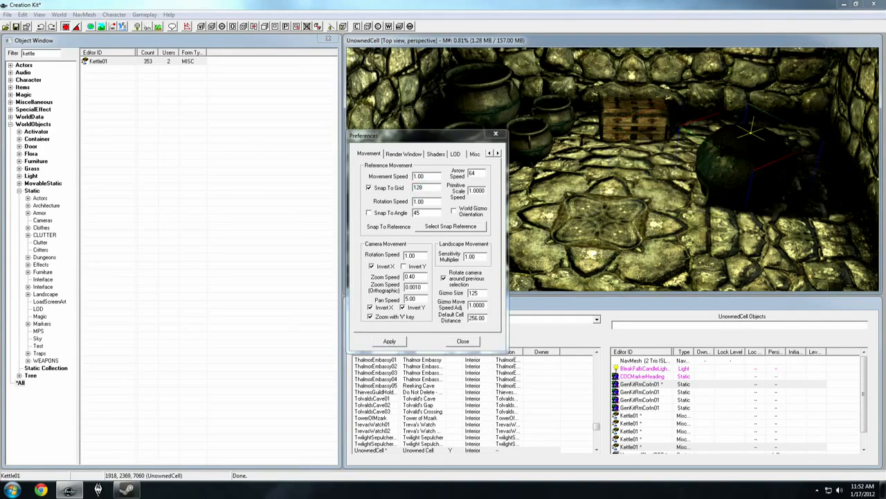
left_click_drag(652, 160, 678, 128)
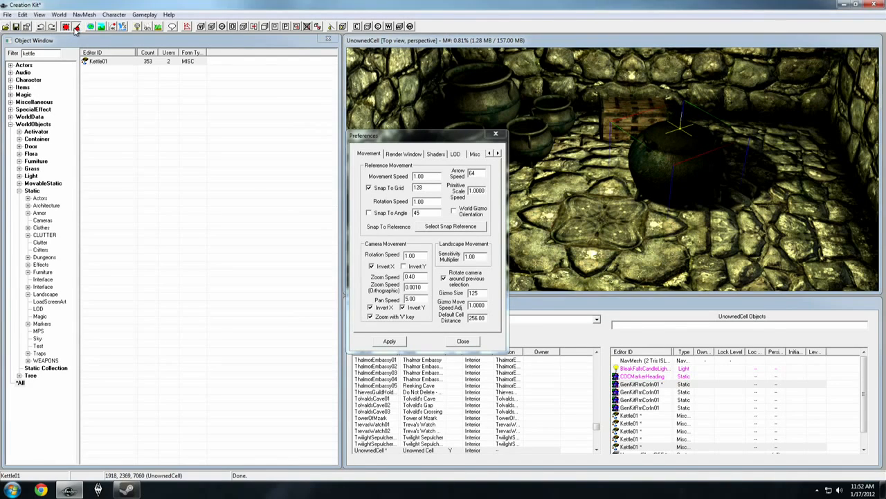
Turn on angle snapping at 45, rotate the duplicated large kettle in snapped increments, and close the preferences
left_click_drag(659, 143, 731, 149)
right_click_drag(730, 146, 779, 138)
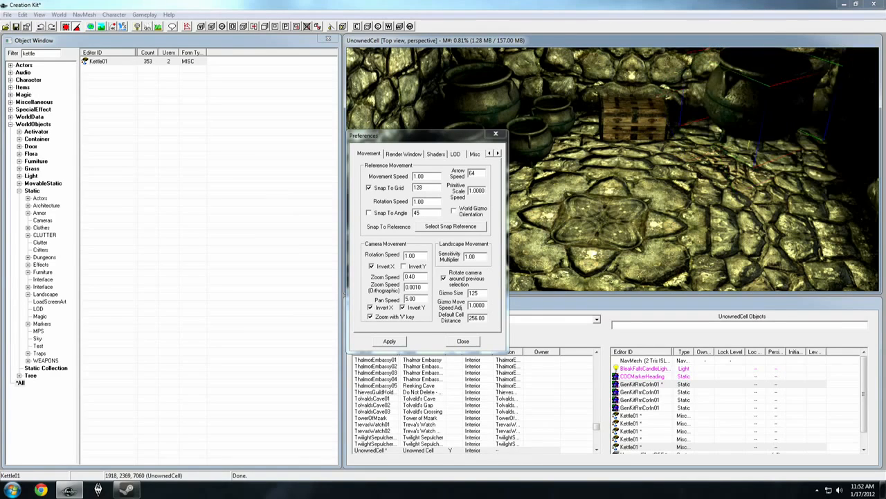
mouse_move(731, 64)
right_mouse_down()
mouse_move(751, 64)
mouse_move(730, 64)
right_mouse_up()
left_click_drag(428, 213, 405, 212)
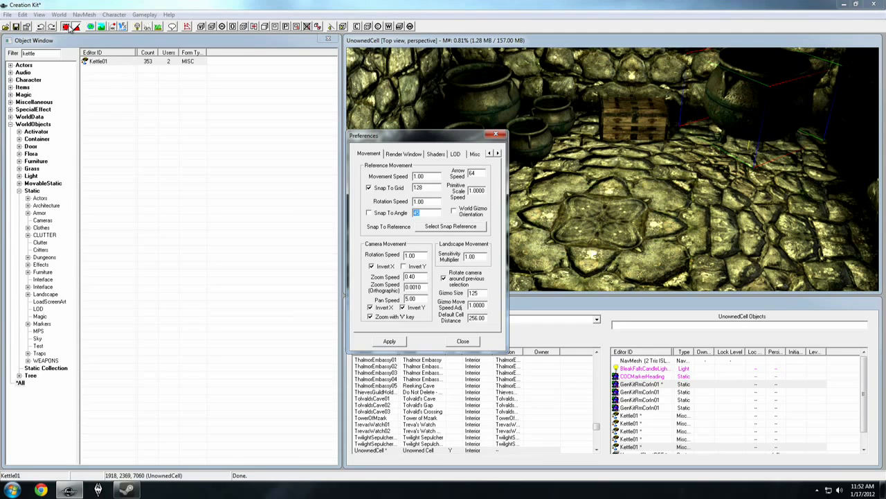
left_click(368, 212)
left_click(496, 135)
Move the duplicated large kettle across the floor with snapping while toggling grid snapping
middle_click_drag(644, 138, 603, 165)
left_click_drag(707, 123, 777, 196)
key("q")
key("q")
key("q")
middle_click_drag(790, 194, 777, 196, "shift")
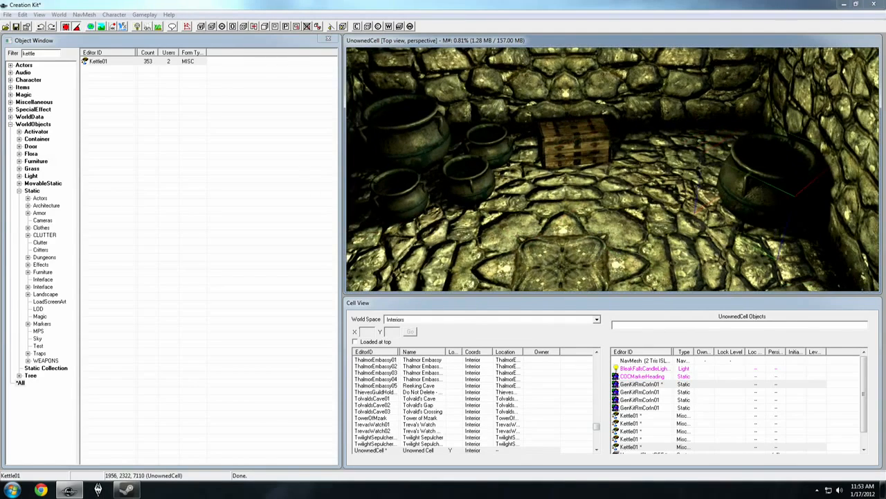
left_click_drag(769, 180, 631, 176)
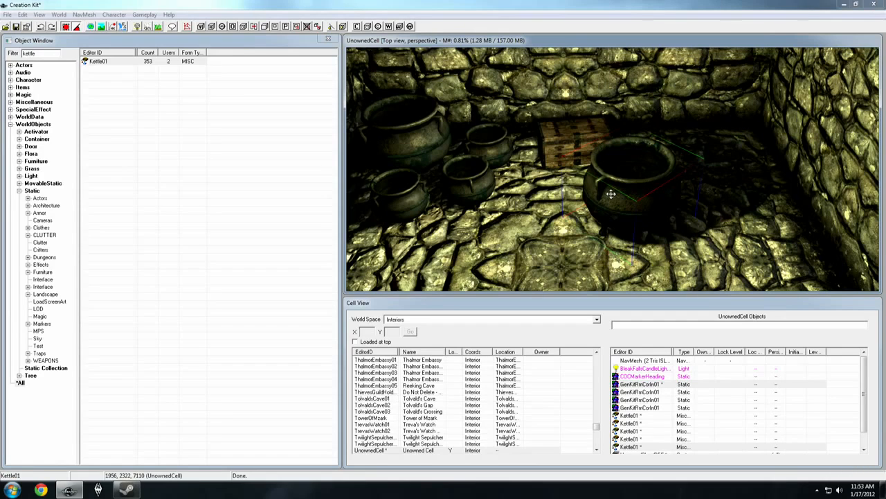
Rotate the duplicated large kettle, move it back into its corner beyond the chest, and select the chest
right_click_drag(611, 194, 646, 191)
left_click_drag(616, 191, 727, 142)
scroll(727, 142, "down", 5)
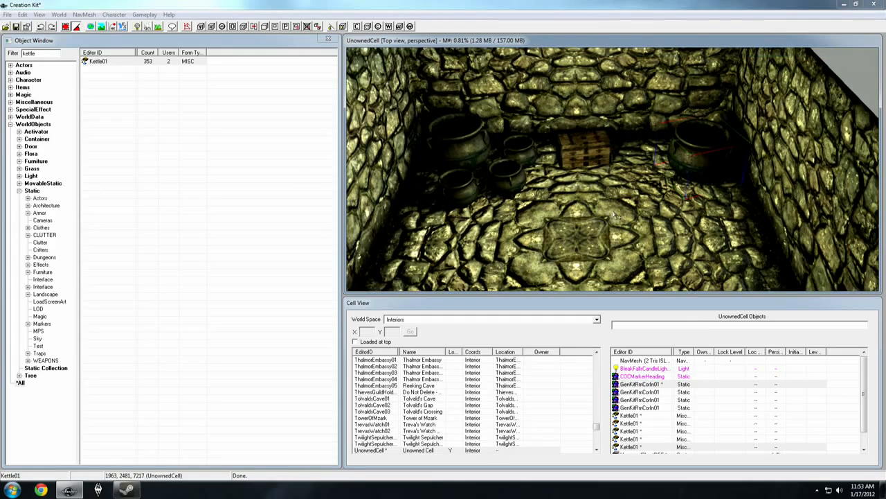
middle_click_drag(614, 215, 593, 209, "shift")
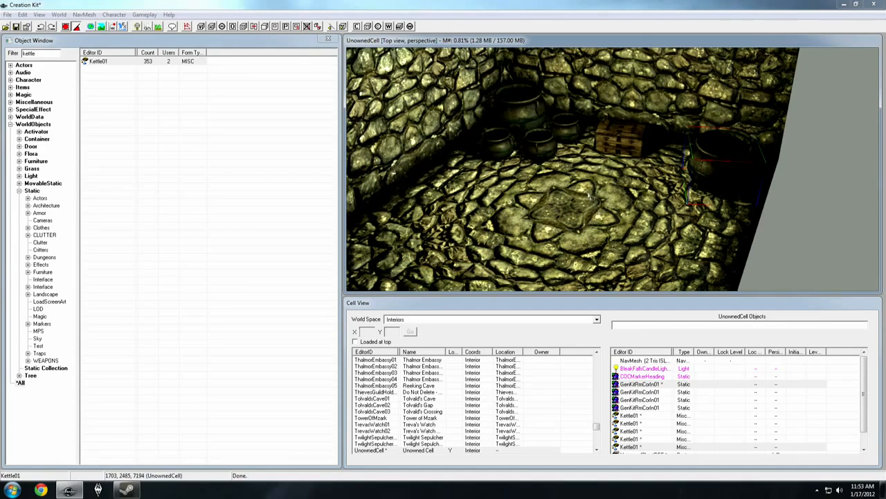
left_click(623, 135)
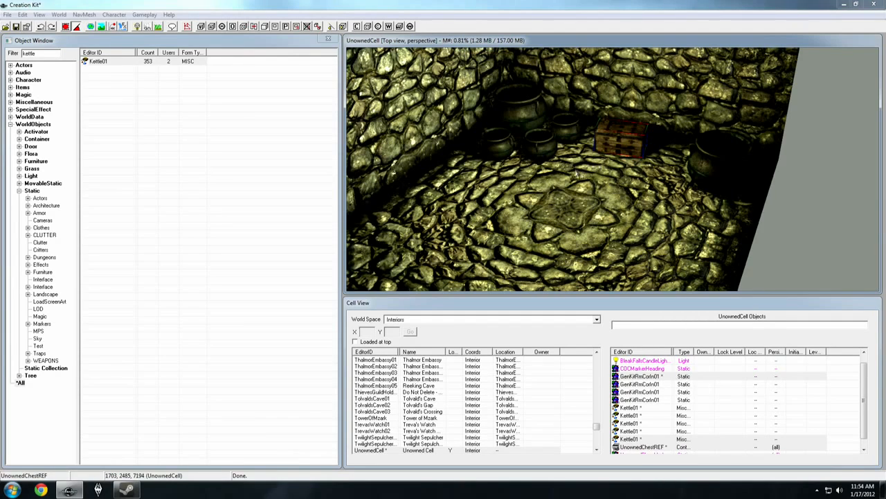
Save the plugin as TestMod01 in C:\Program Files (x86)\Steam\steamapps\common\skyrim\Data
left_click(15, 26)
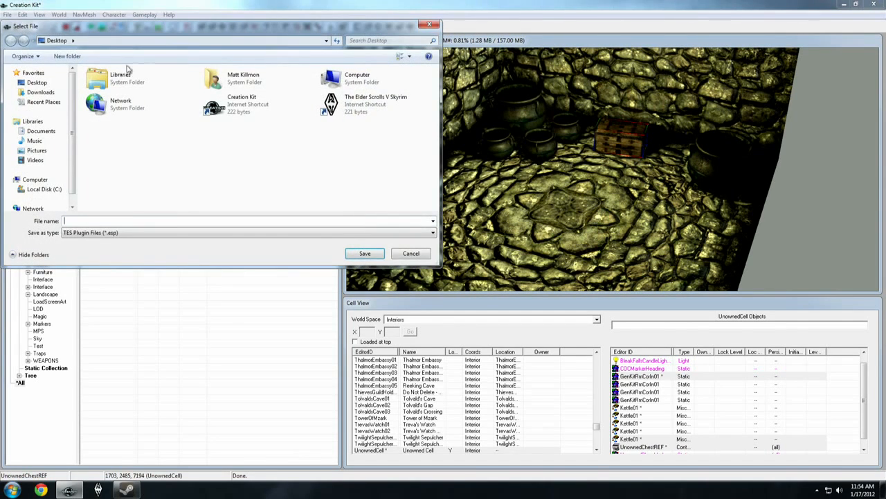
left_click(106, 40)
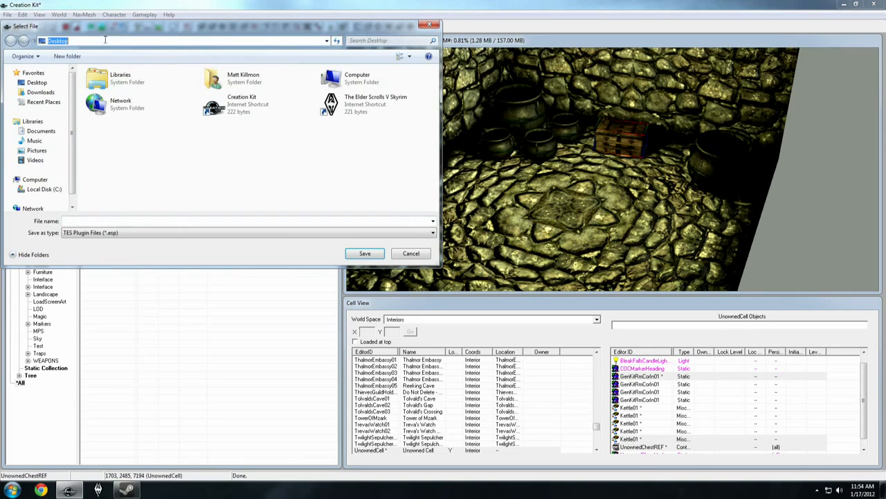
left_click(45, 189)
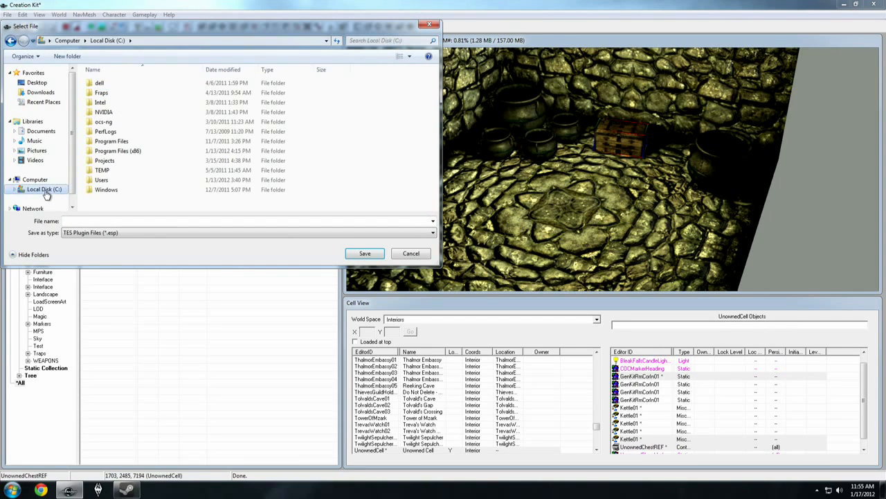
double_click(113, 152)
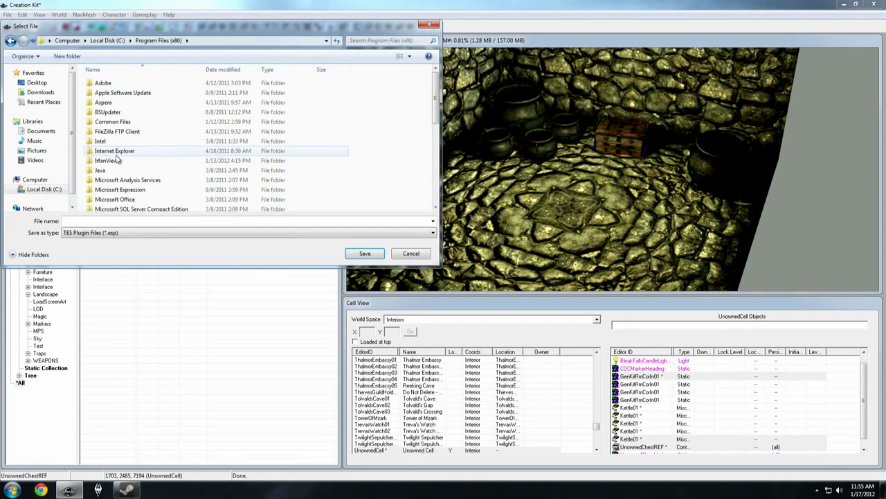
scroll(103, 195, "down", 6)
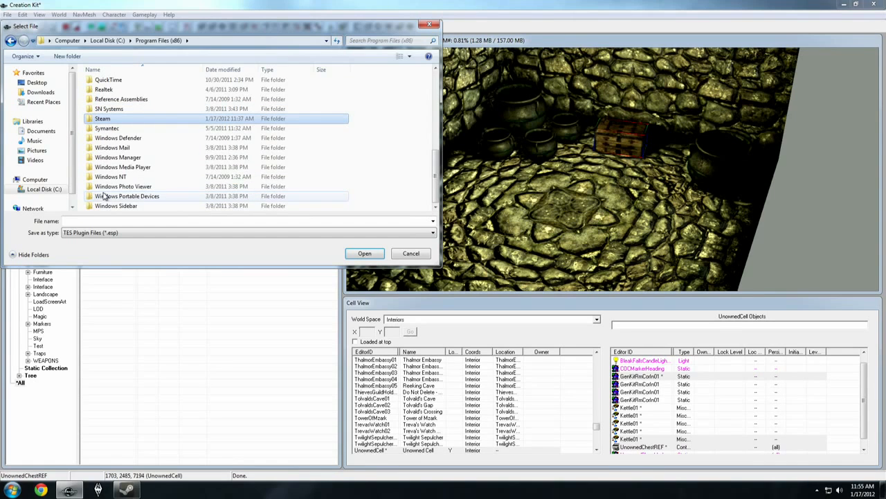
double_click(109, 121)
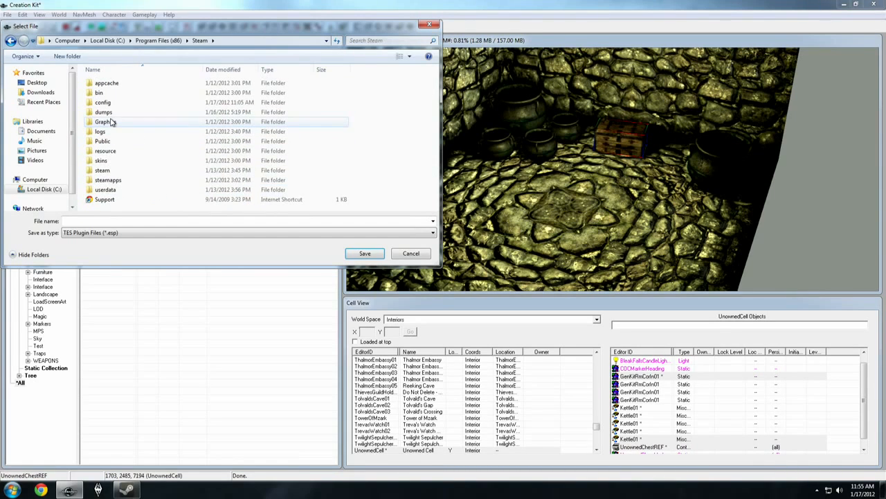
double_click(121, 180)
double_click(111, 84)
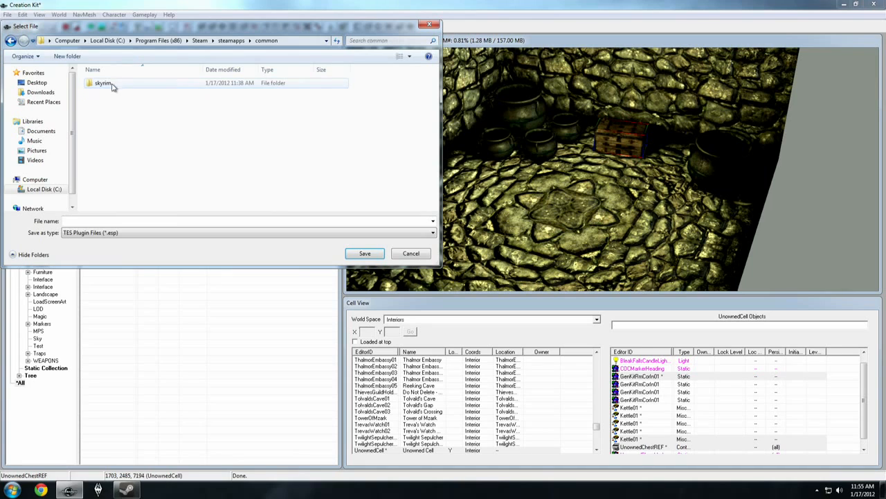
double_click(113, 85)
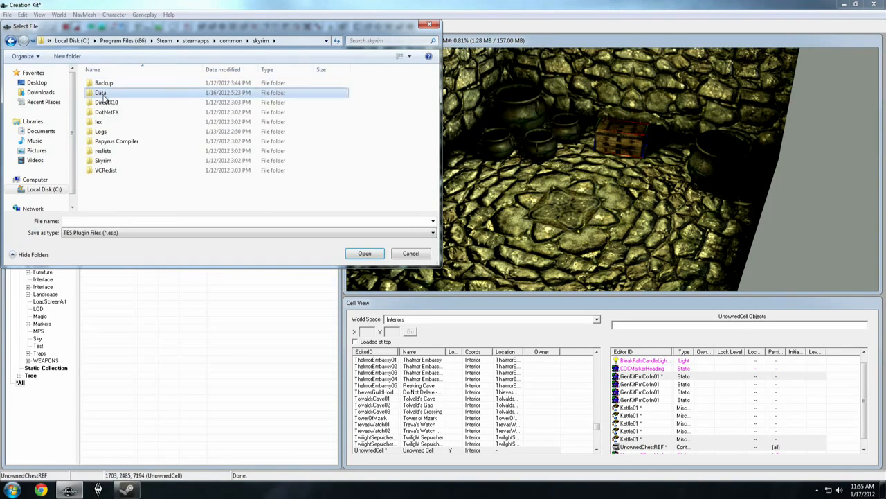
double_click(104, 92)
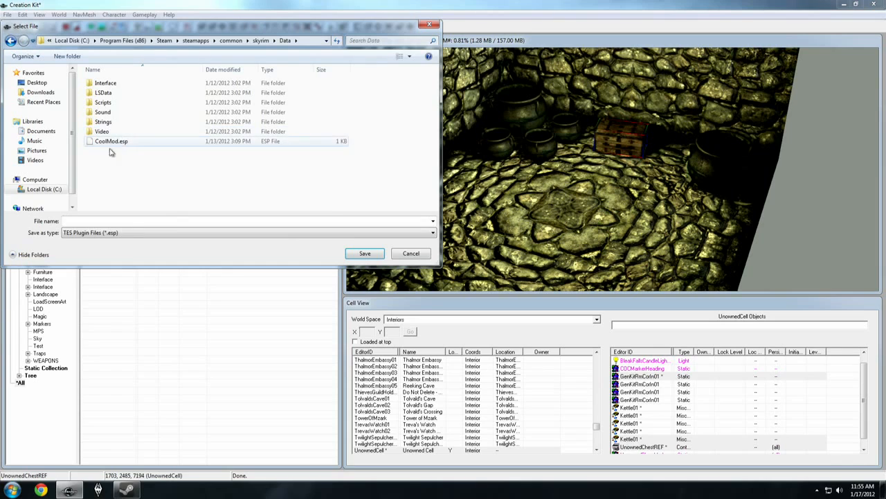
left_click(129, 219)
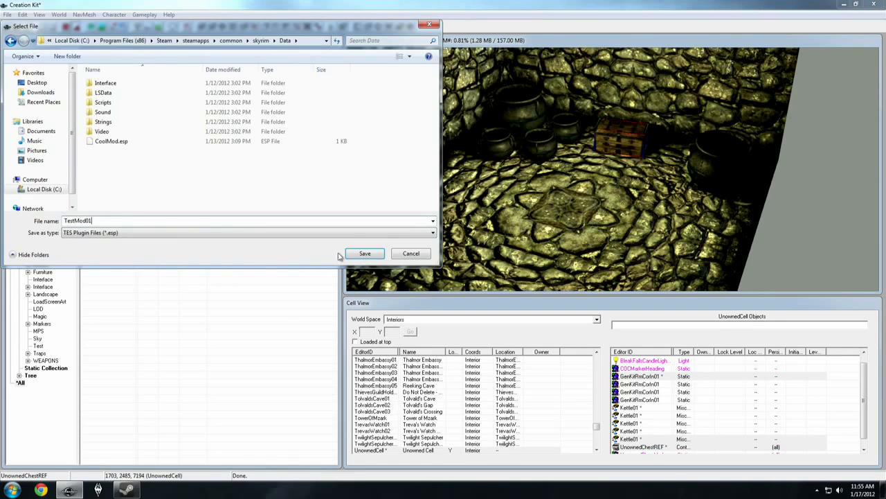
left_click(365, 253)
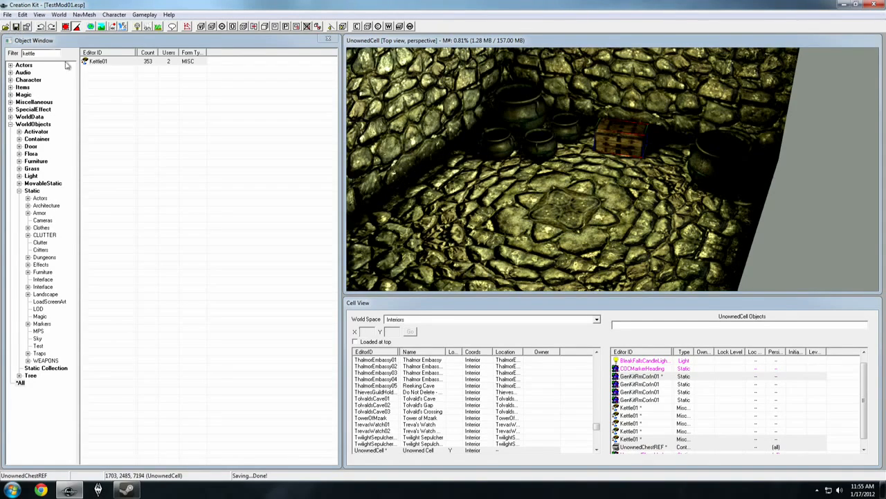
Minimize the Creation Kit, switch to Steam, launch The Elder Scrolls V: Skyrim from the full games library, and minimize Steam
left_click(843, 6)
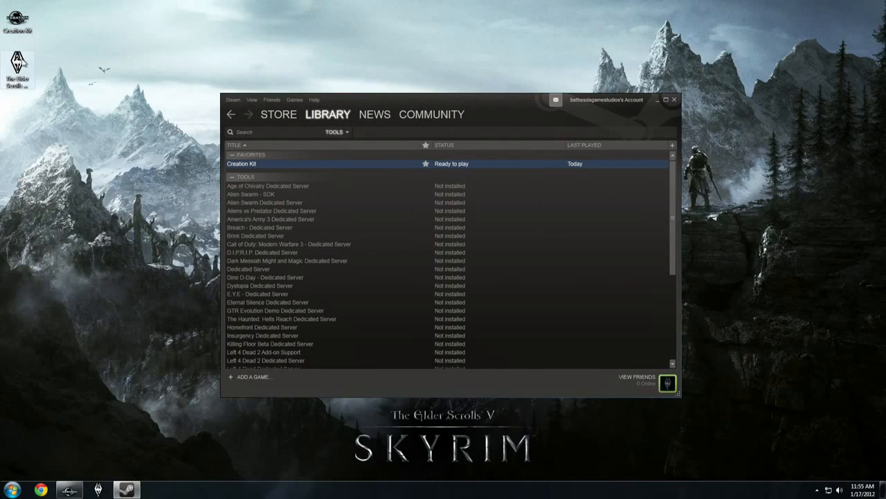
left_click(335, 132)
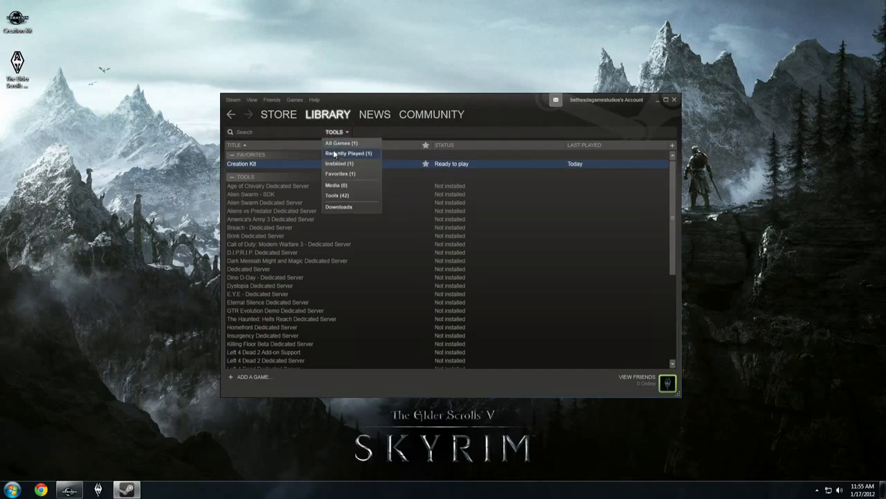
left_click(337, 143)
left_click(372, 190)
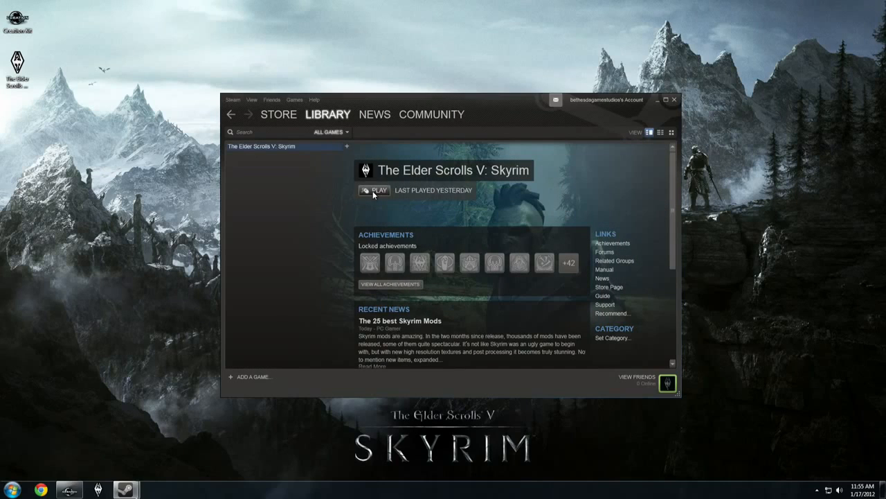
left_click(657, 100)
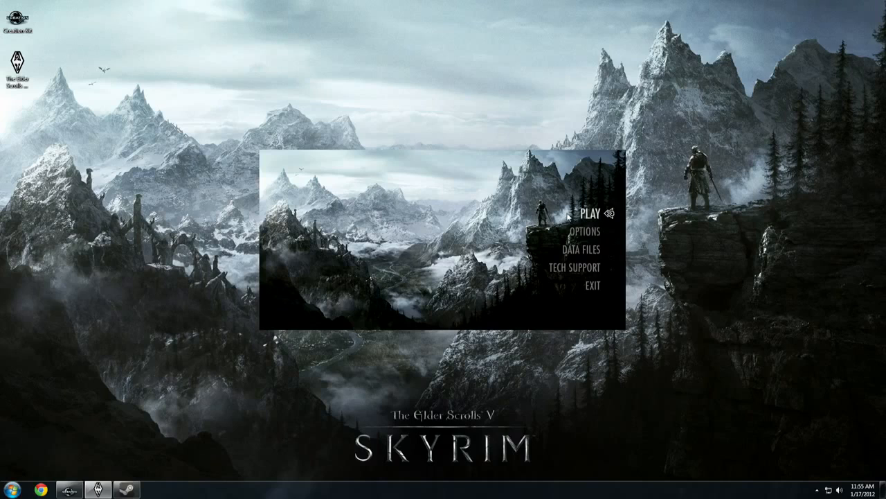
Disable CoolMod.esp in the Skyrim launcher's data files, accept the selection, and start the game
left_click(581, 249)
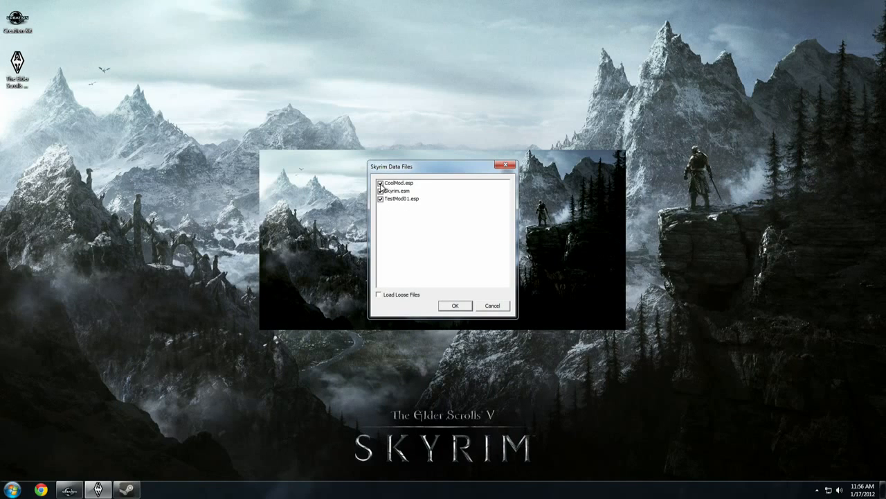
left_click(380, 183)
left_click(456, 306)
left_click(587, 215)
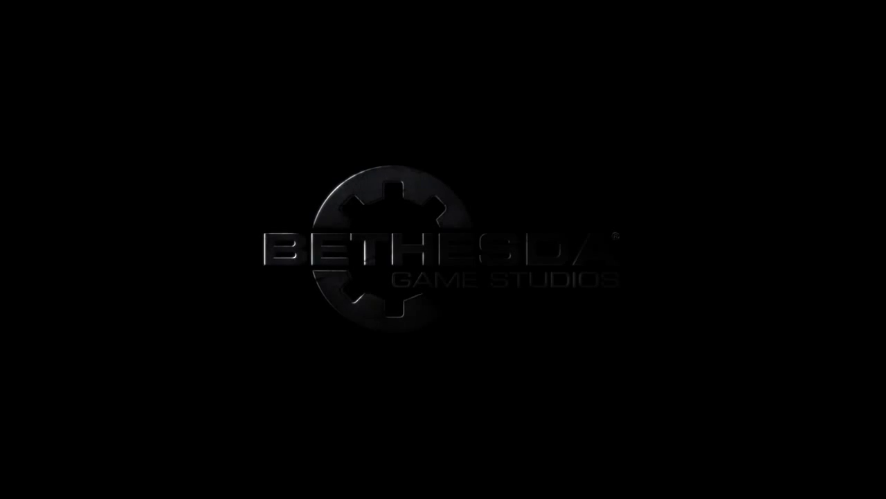